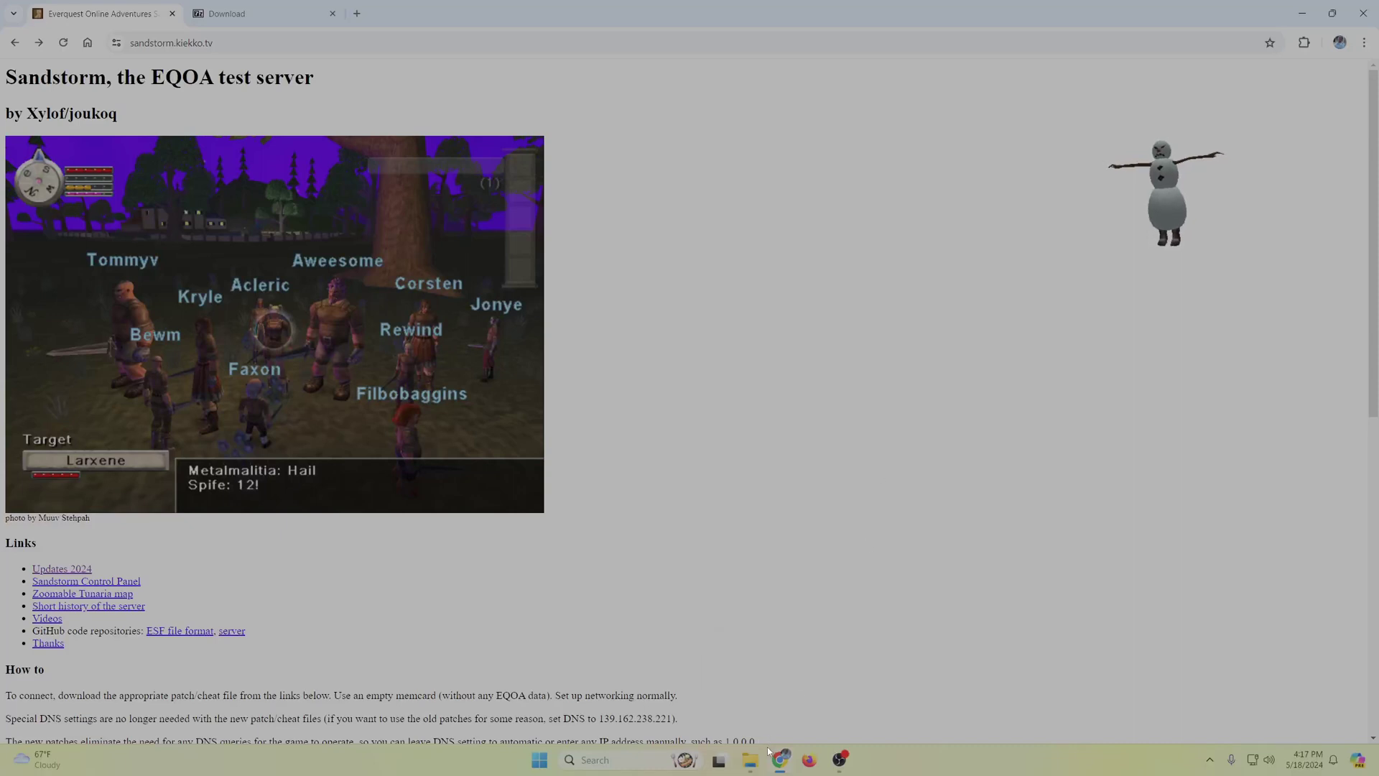
Step: Bring up the EQOA and Downloads folder windows, and minimize EQOA so that Downloads stays in front
mouse_move(750, 769)
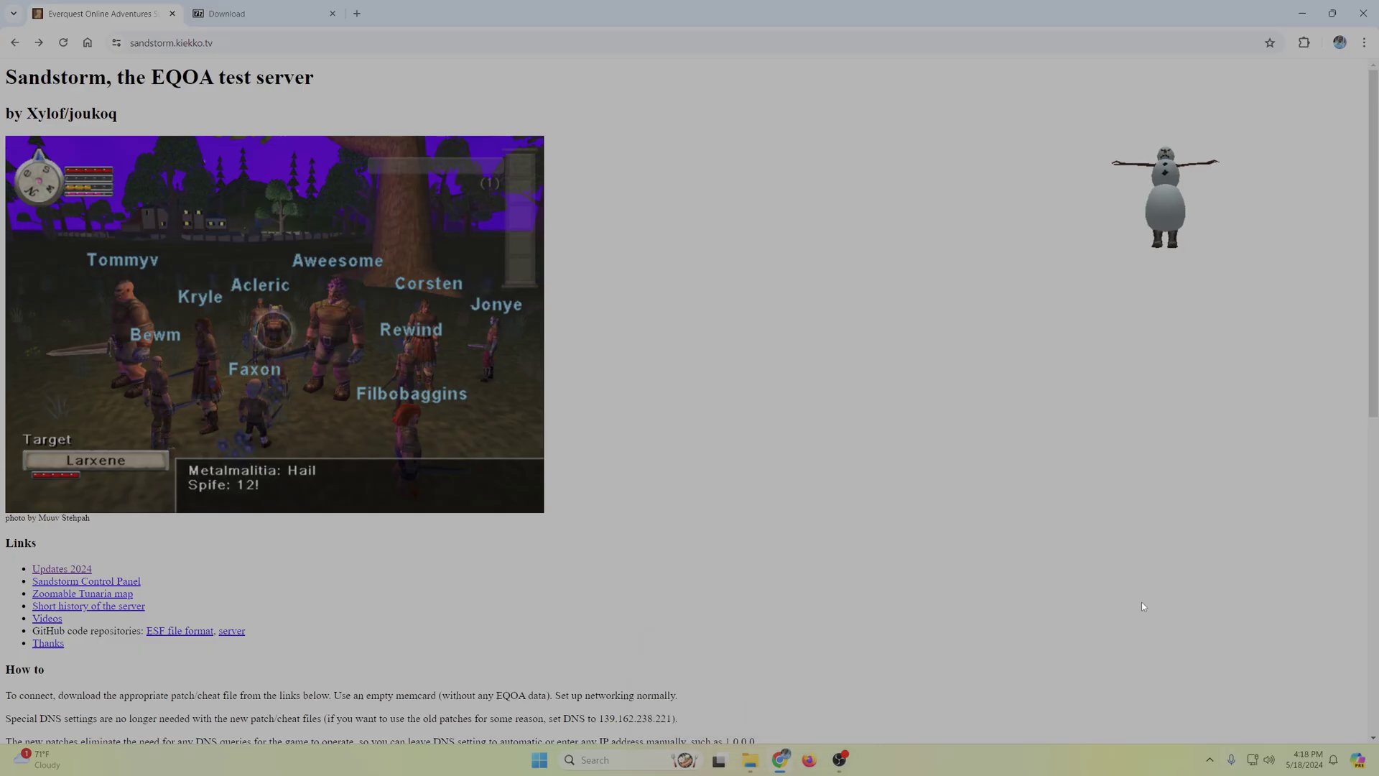
click(756, 768)
click(797, 700)
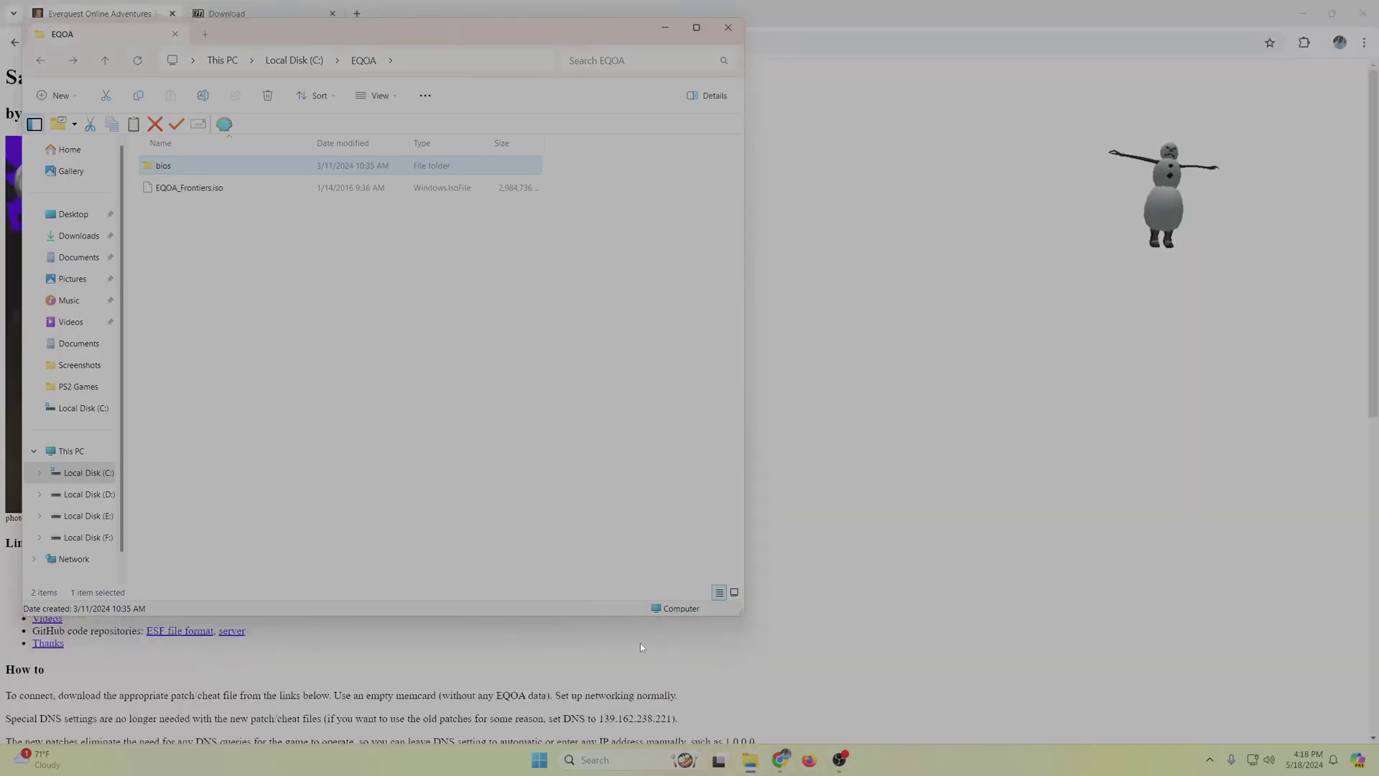
click(727, 725)
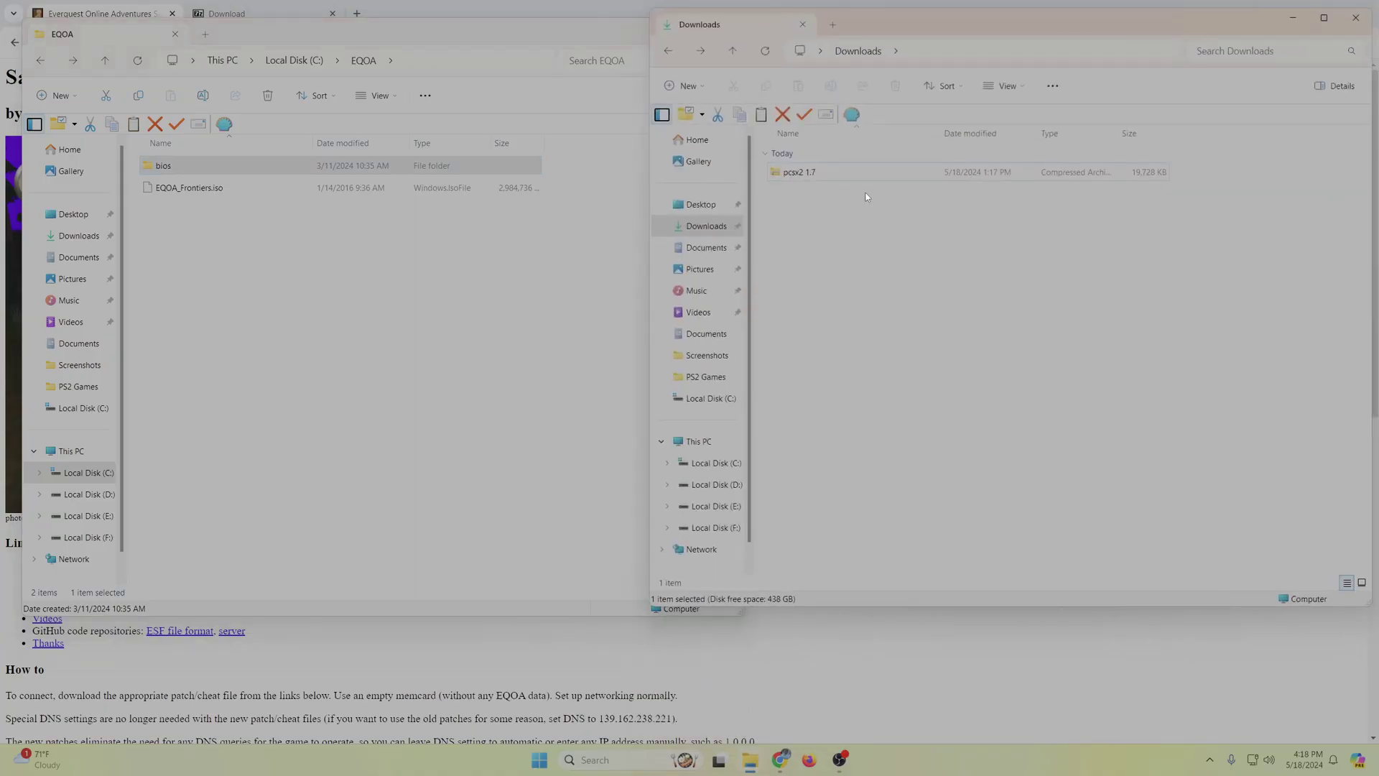
click(631, 32)
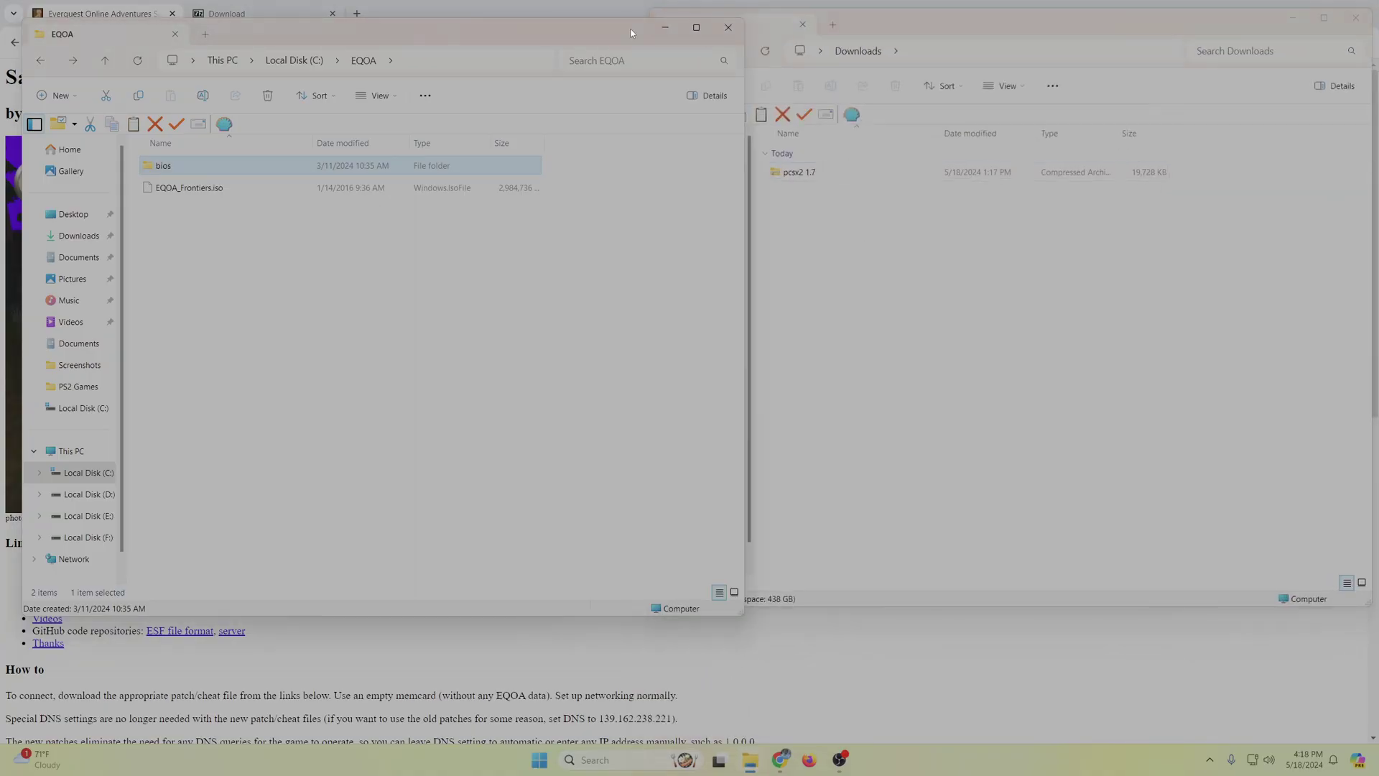
click(670, 28)
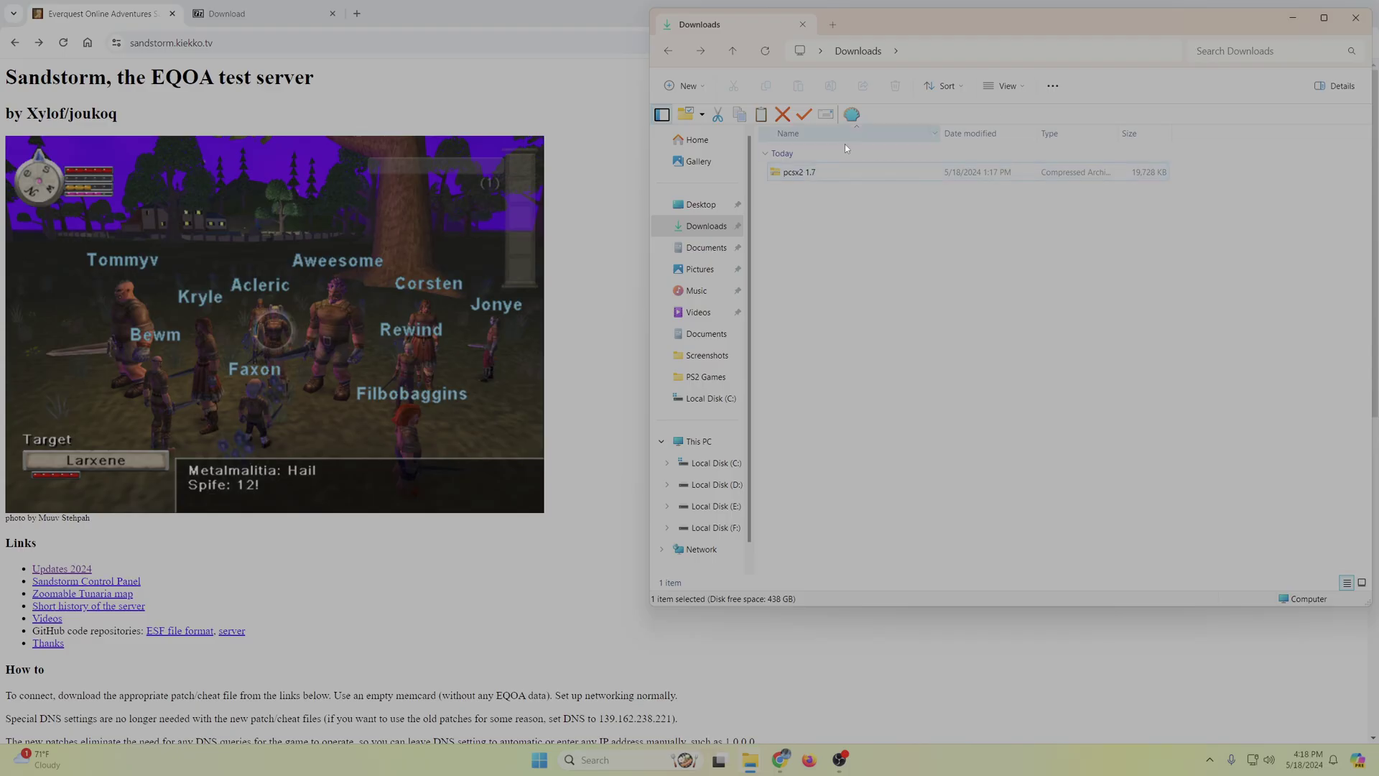
Step: Check the 7-Zip options offered for the pcsx2 1.7 archive and view the 7-Zip download page in the browser
click(806, 172)
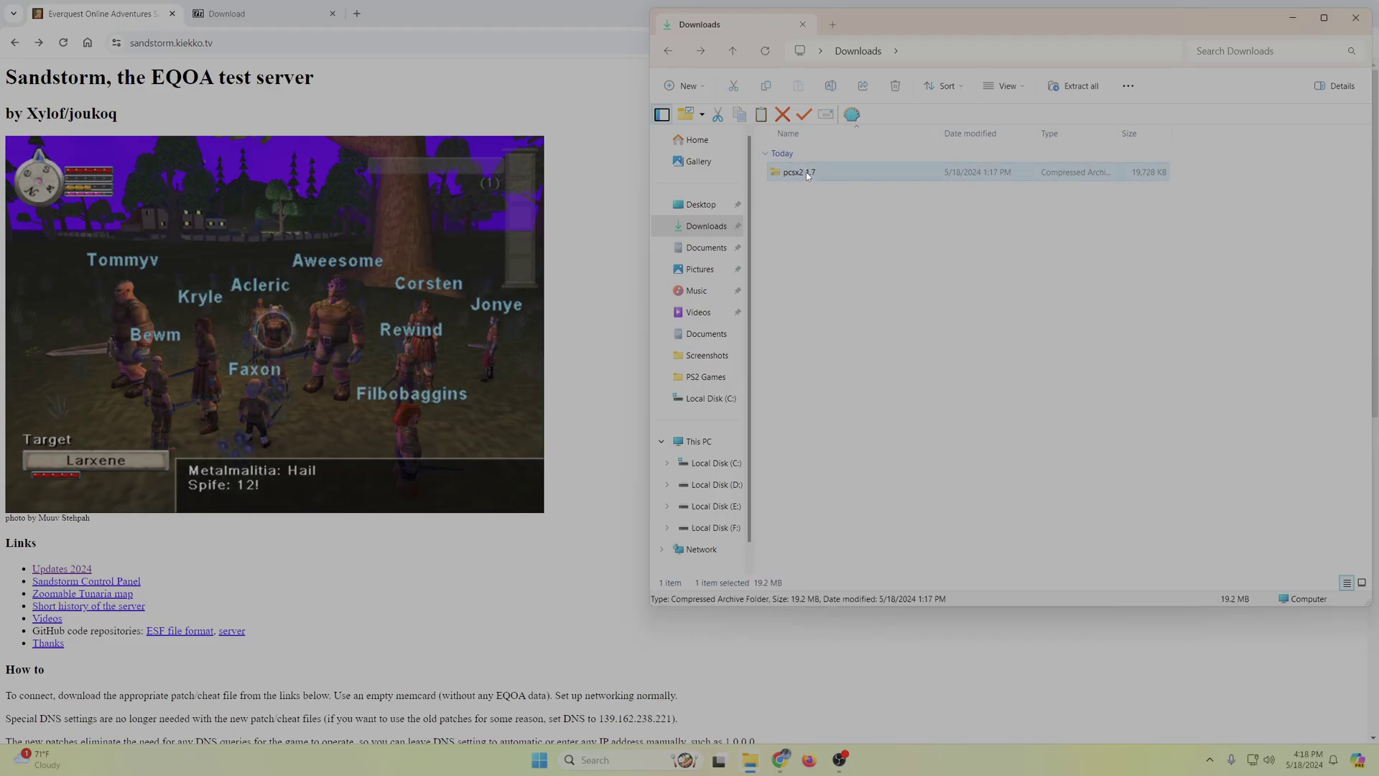
right_click(806, 172)
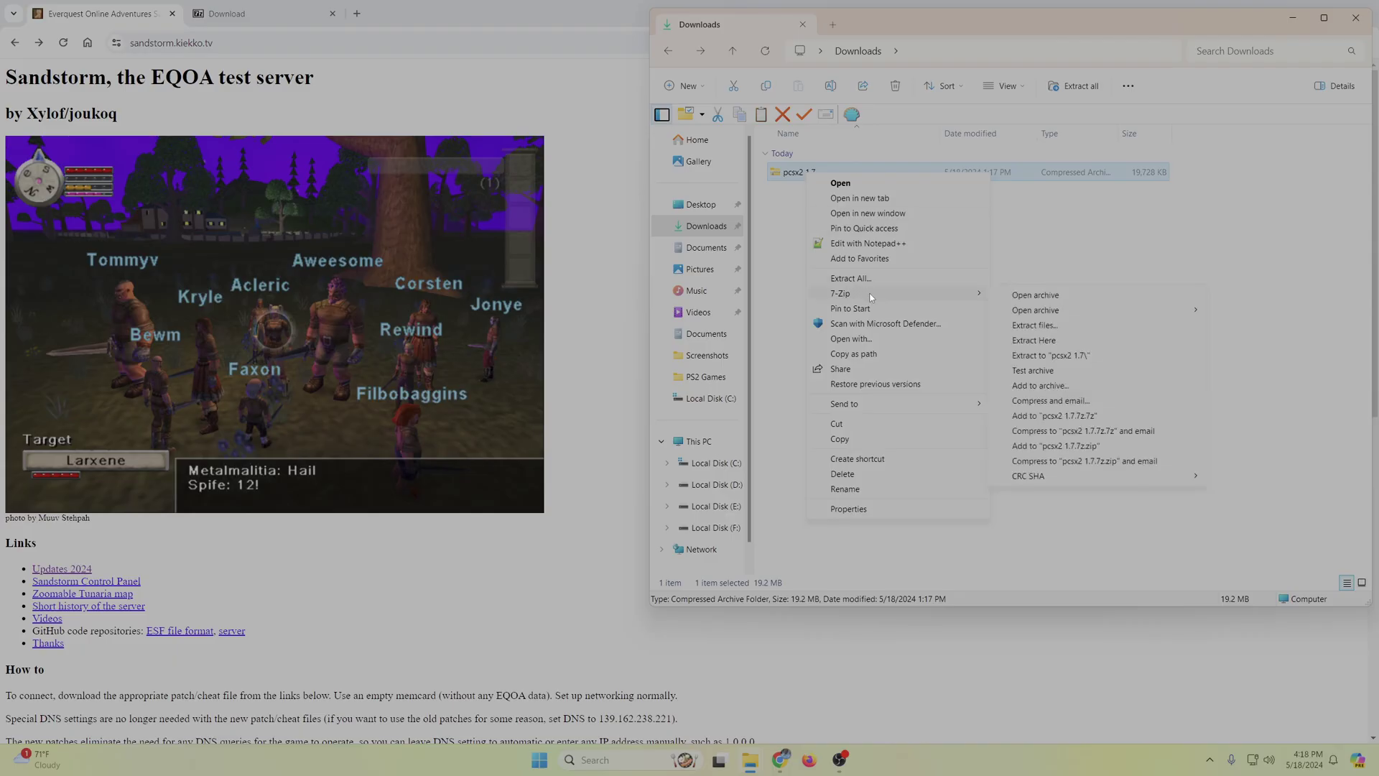
click(227, 14)
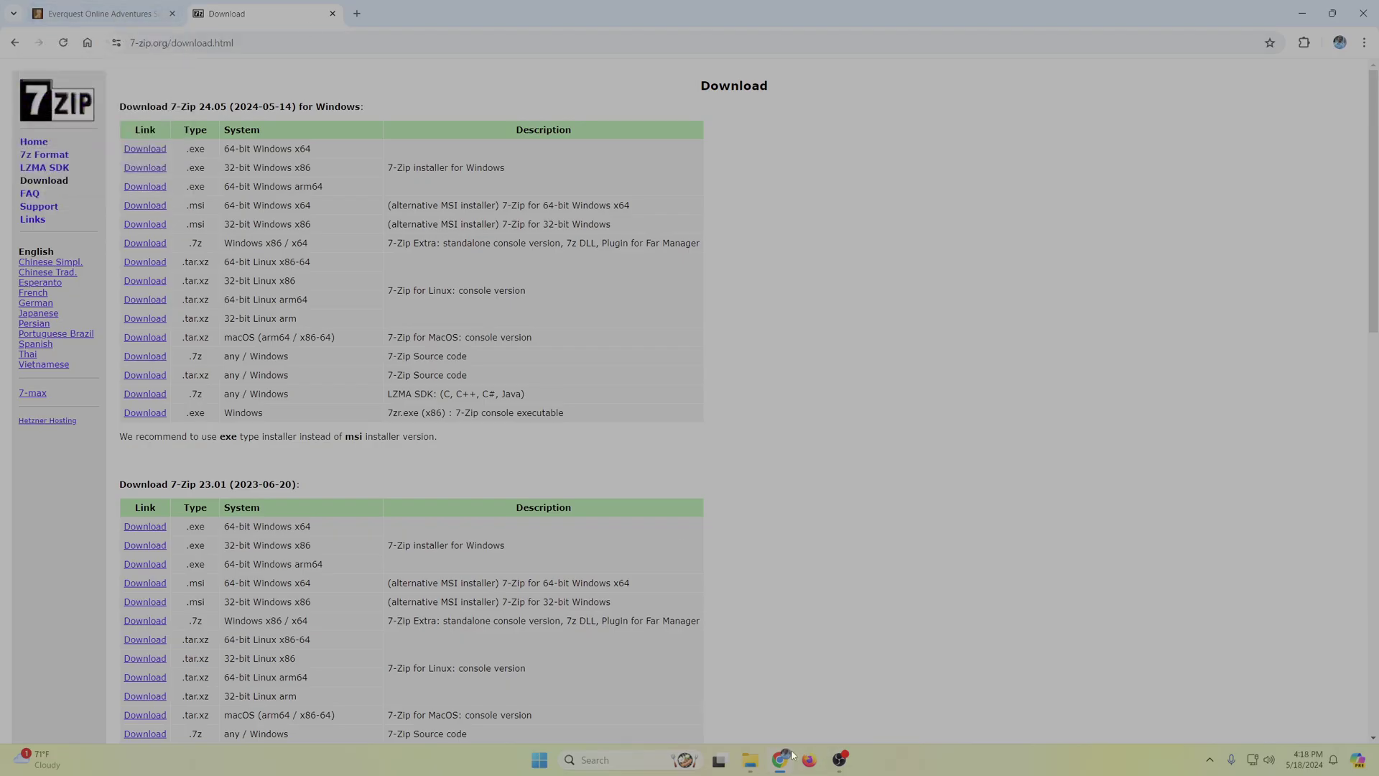
Step: Extract the pcsx2 1.7 archive in Downloads with 7-Zip into its own "pcsx2 1.7" folder, and minimize the EQOA window
mouse_move(750, 760)
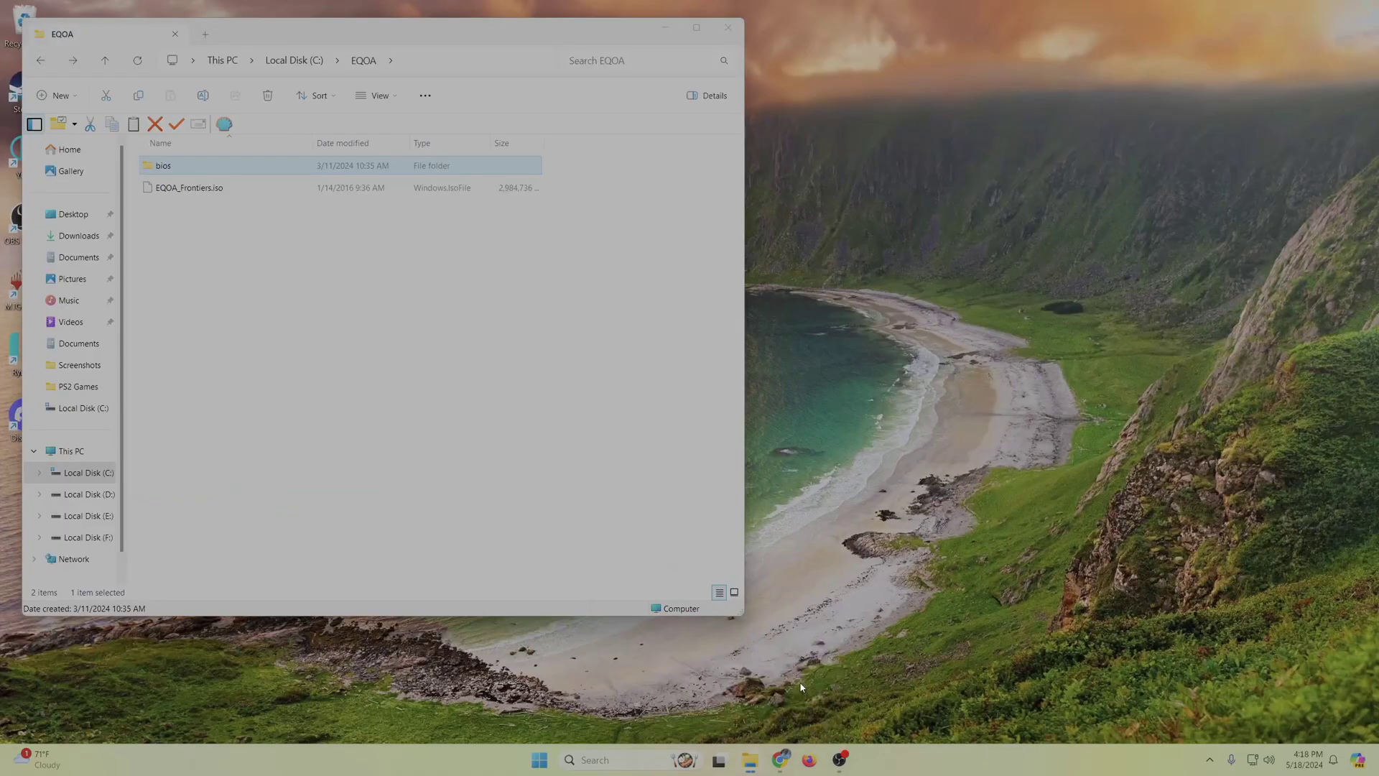
click(794, 686)
click(716, 712)
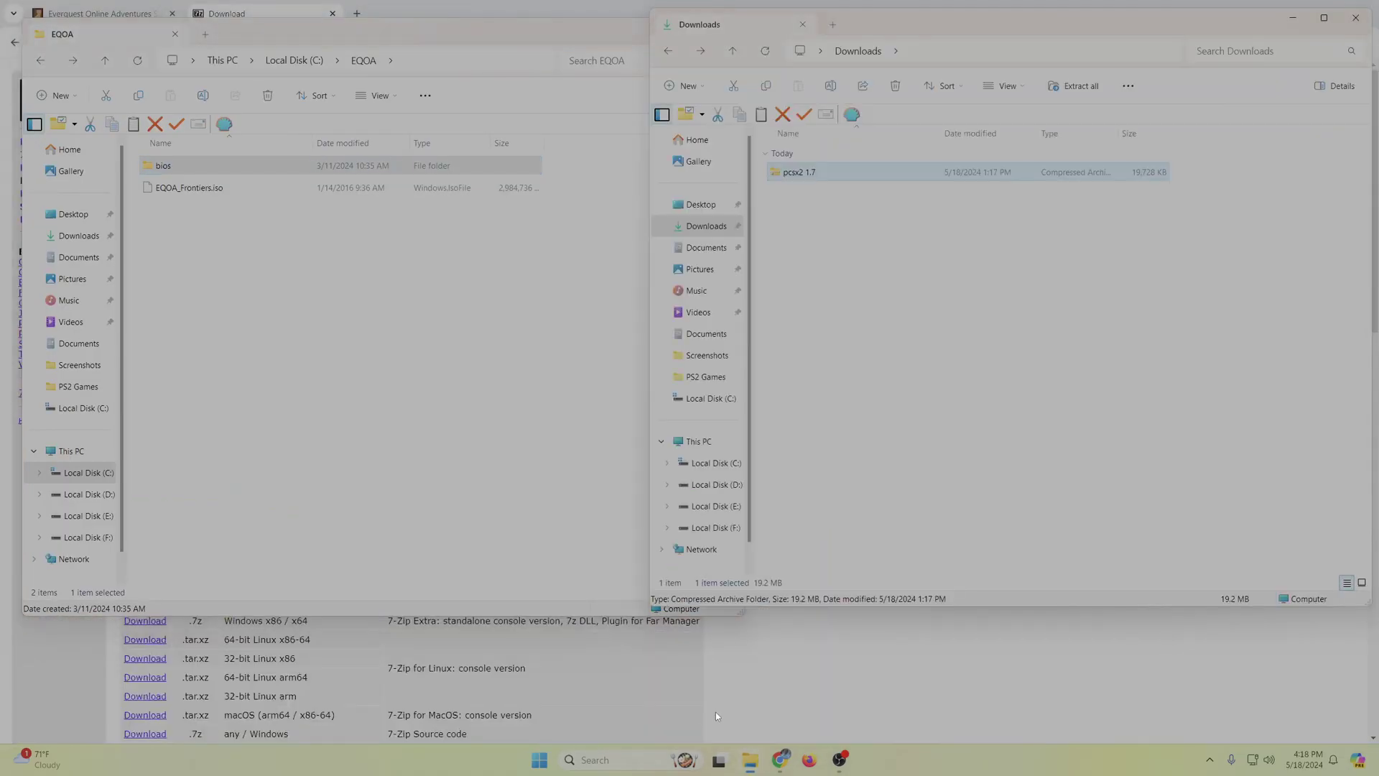
right_click(809, 170)
mouse_move(858, 286)
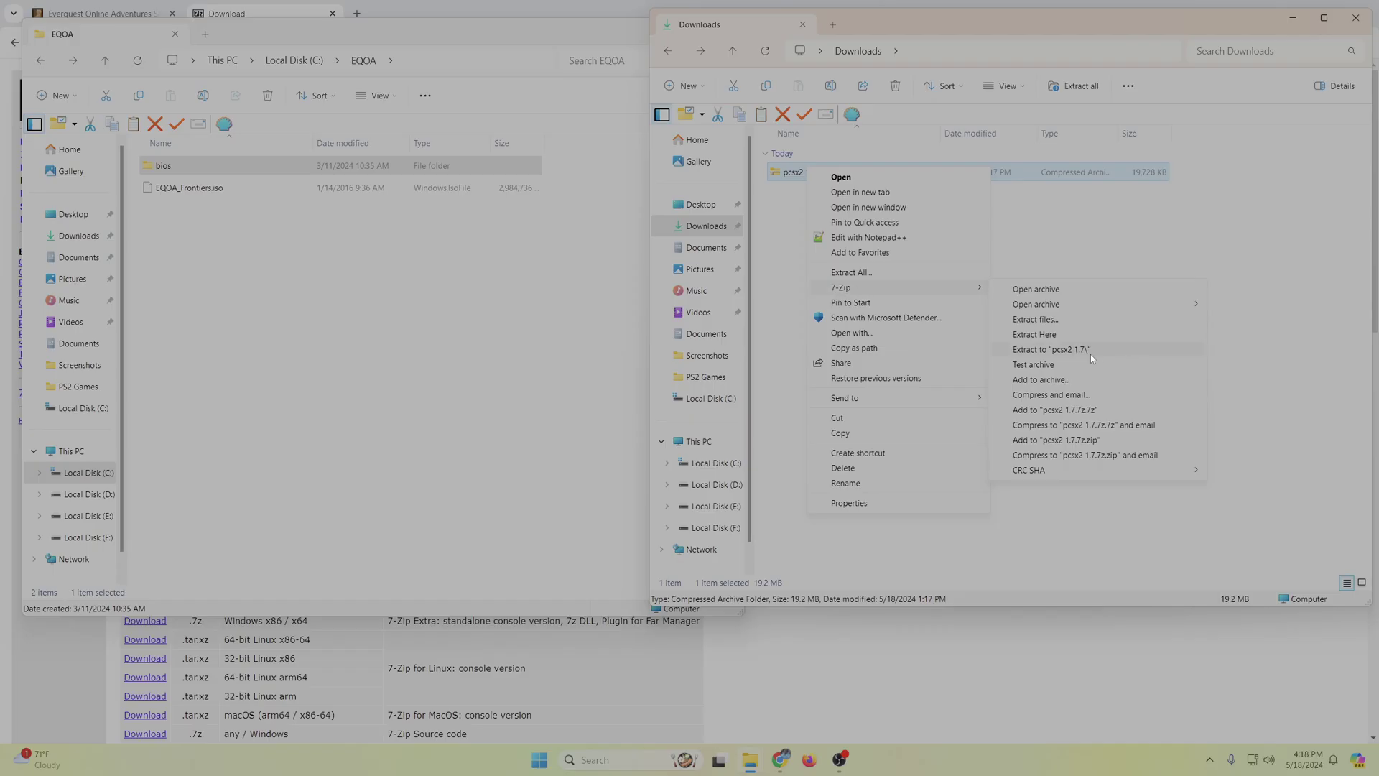
click(1069, 349)
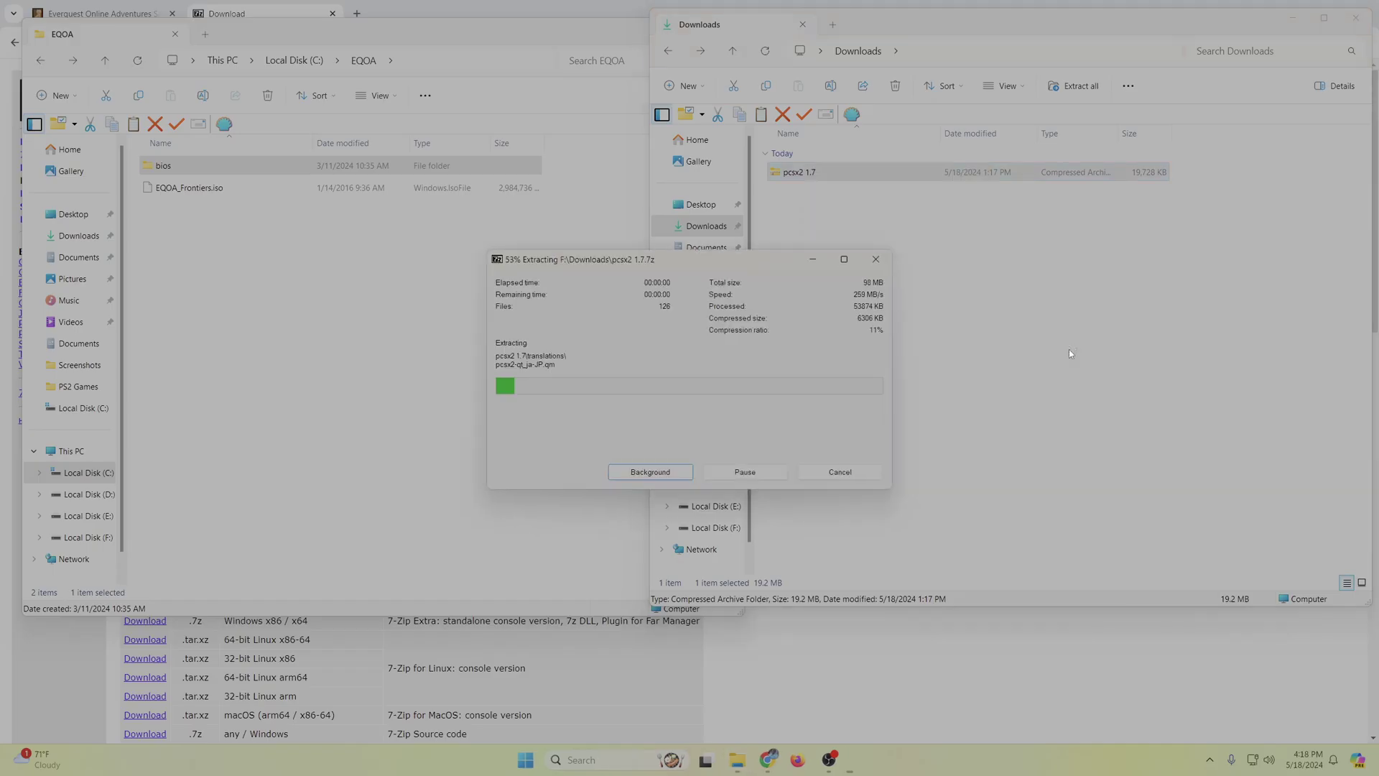
click(546, 84)
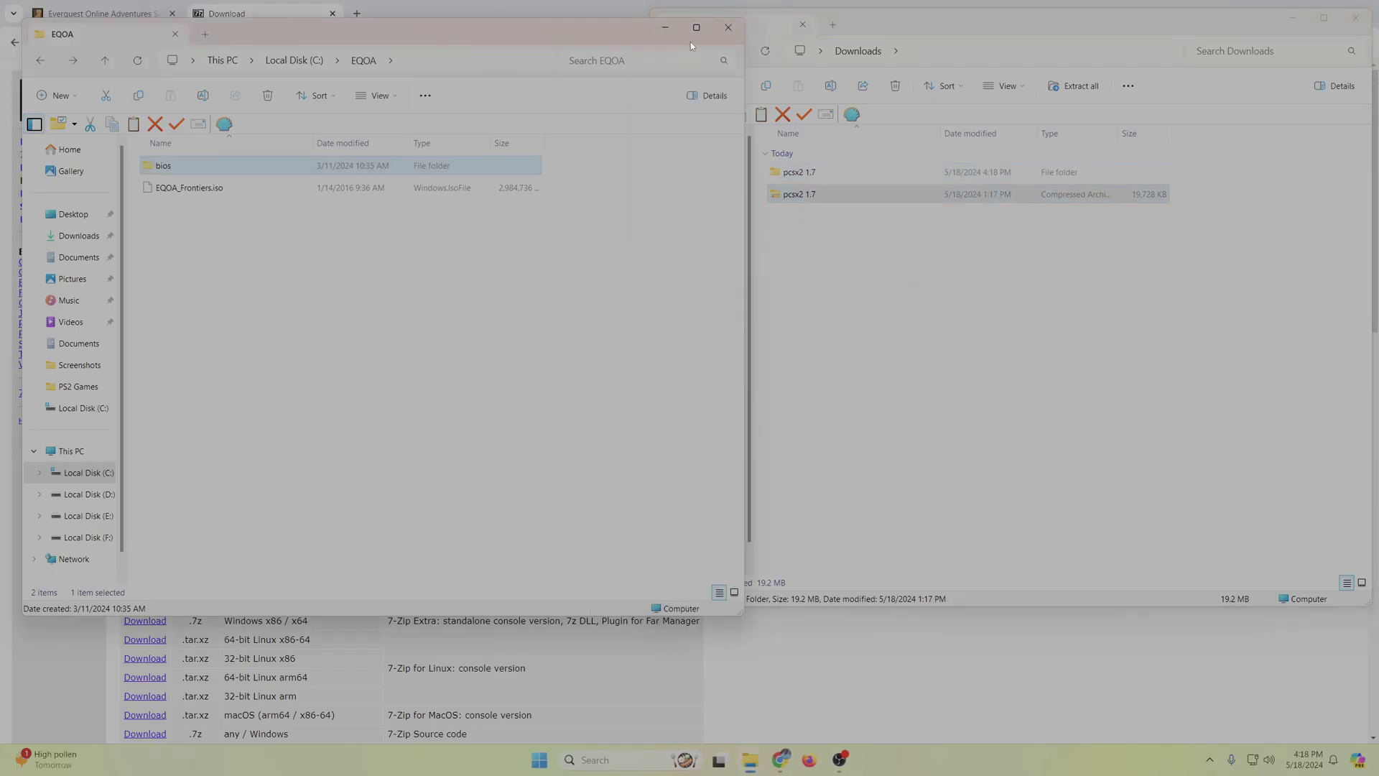
click(679, 33)
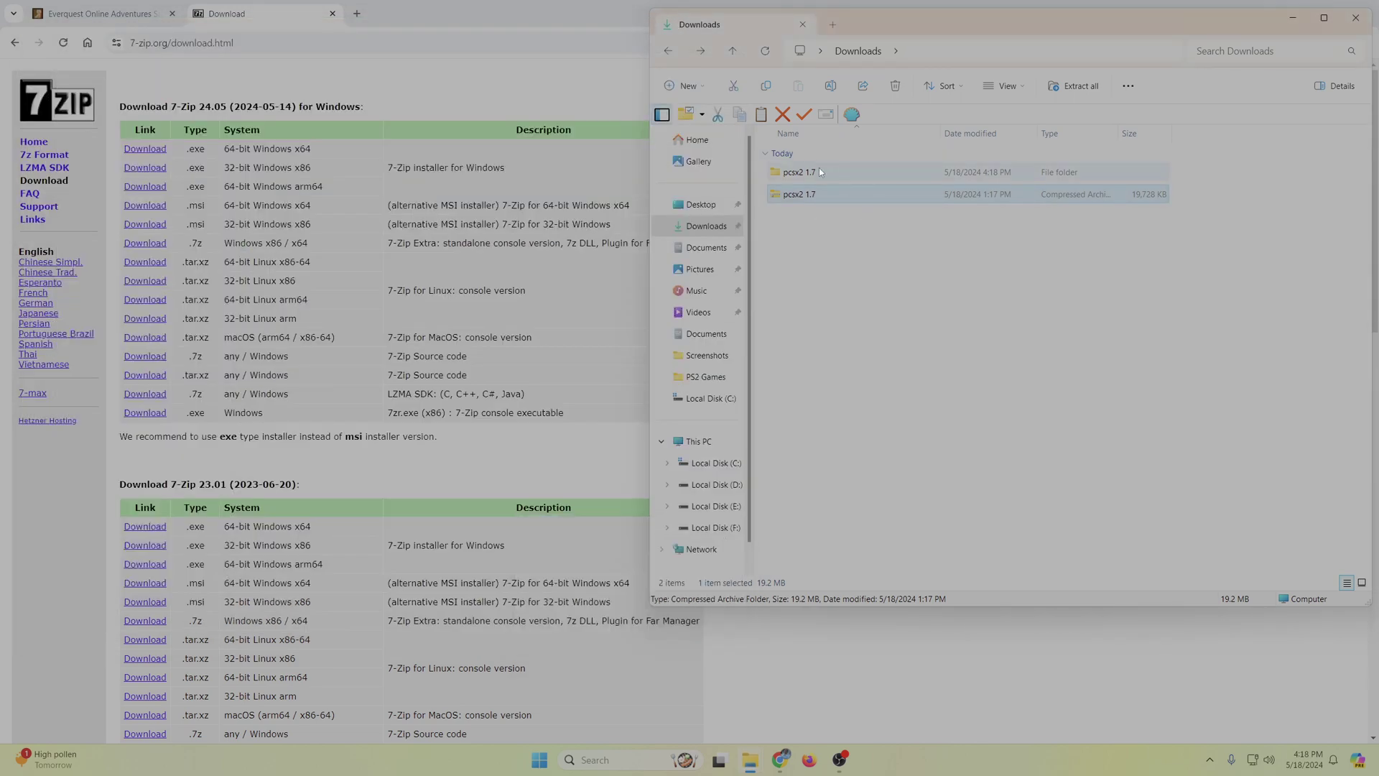
Step: Move the extracted pcsx2 1.7 folder from Downloads to the root of Local Disk (C:) and refresh the listing
click(819, 176)
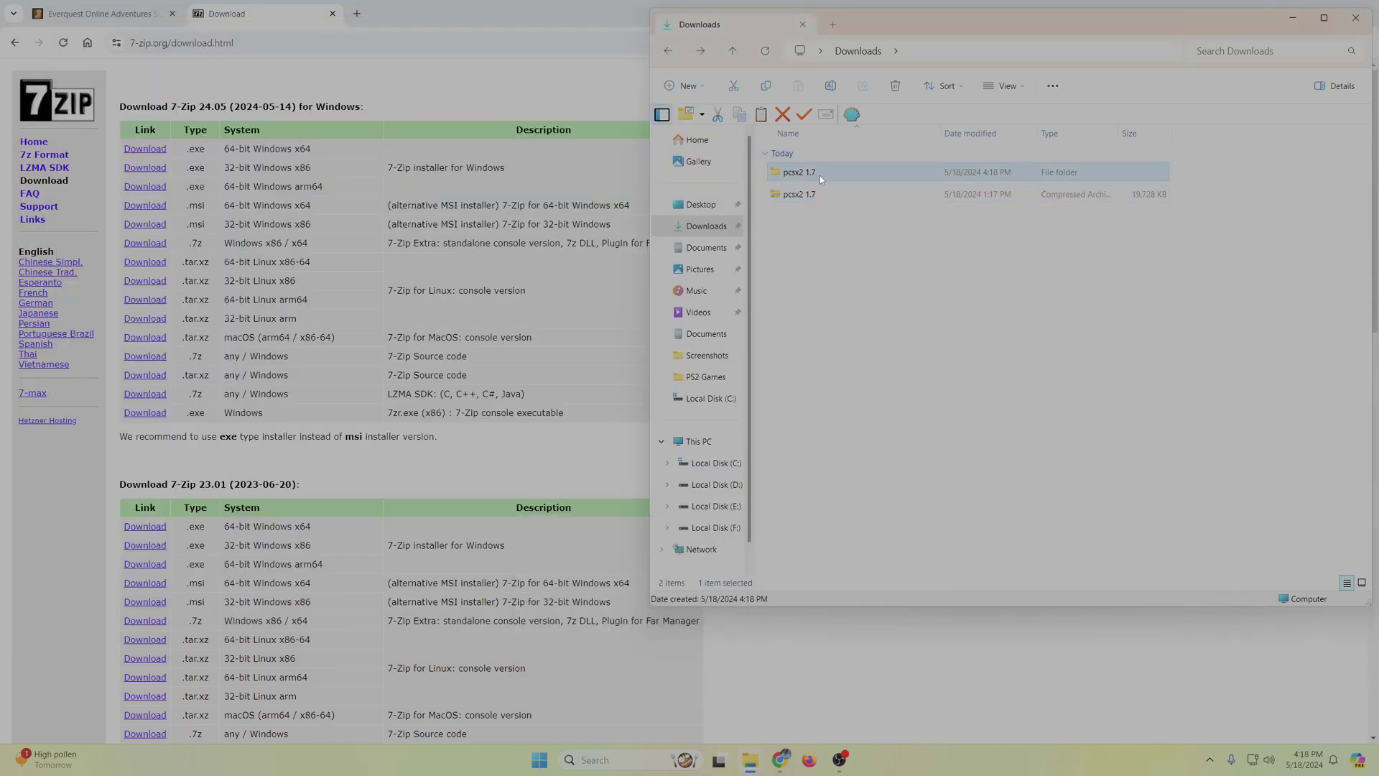
right_click(820, 175)
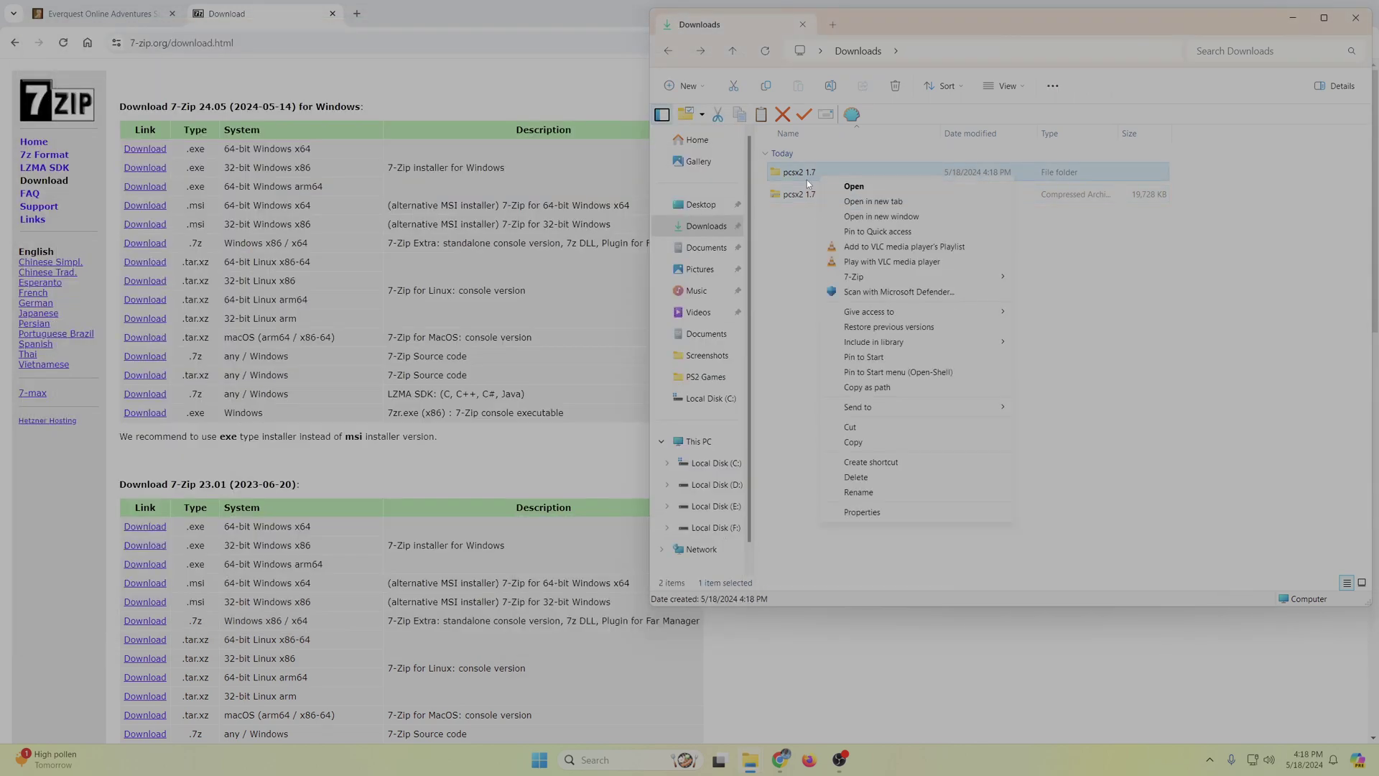
click(874, 432)
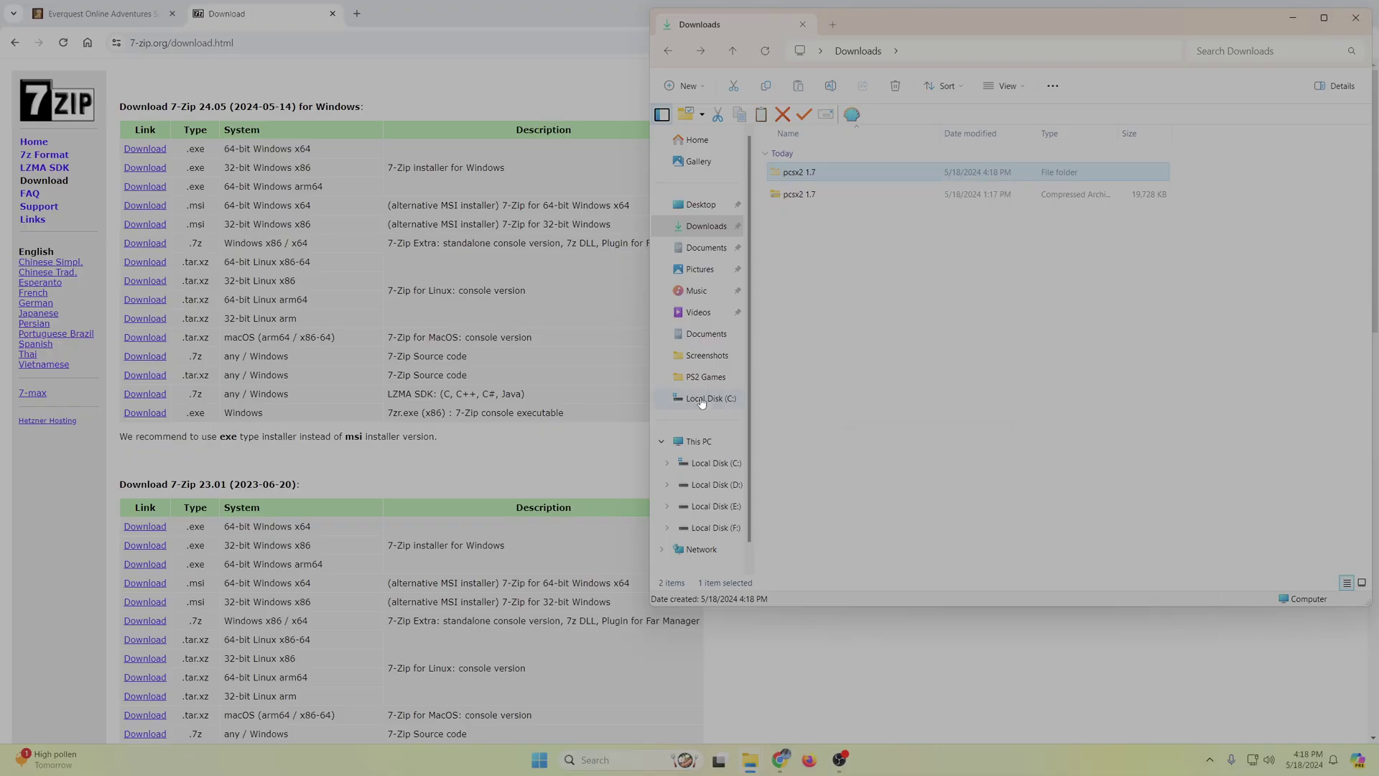
click(736, 463)
right_click(809, 402)
click(846, 474)
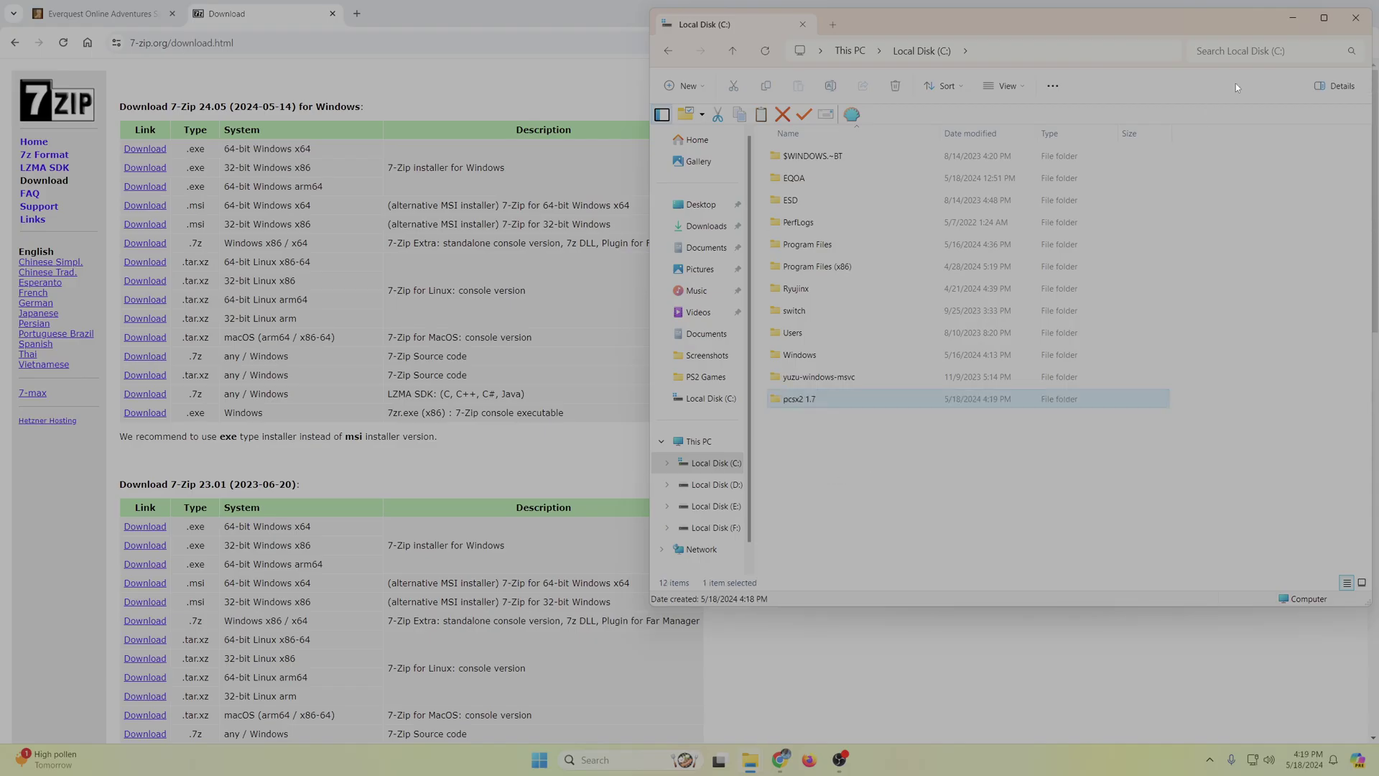
click(767, 52)
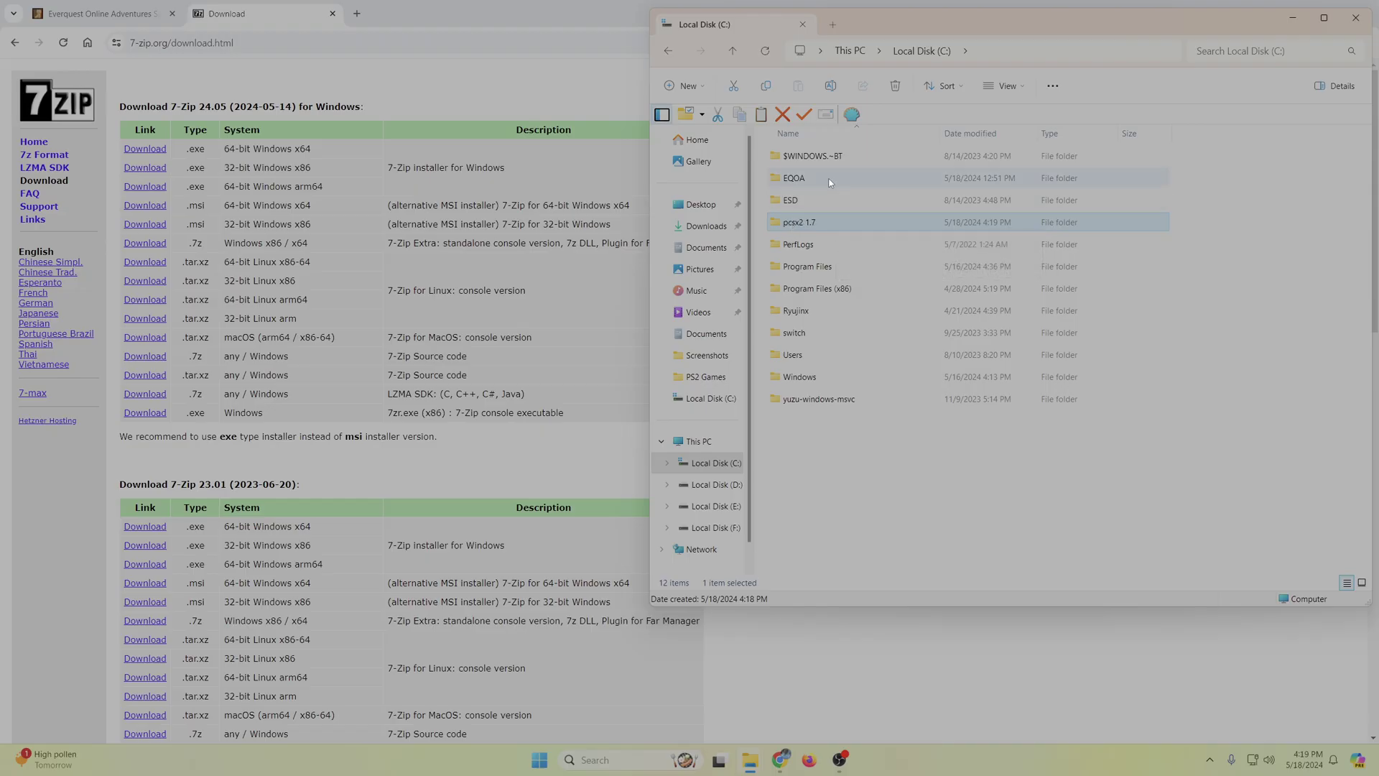
Step: Inspect the EQOA folder on Local Disk (C:) and its bios subfolder, and return to the drive's root
double_click(793, 178)
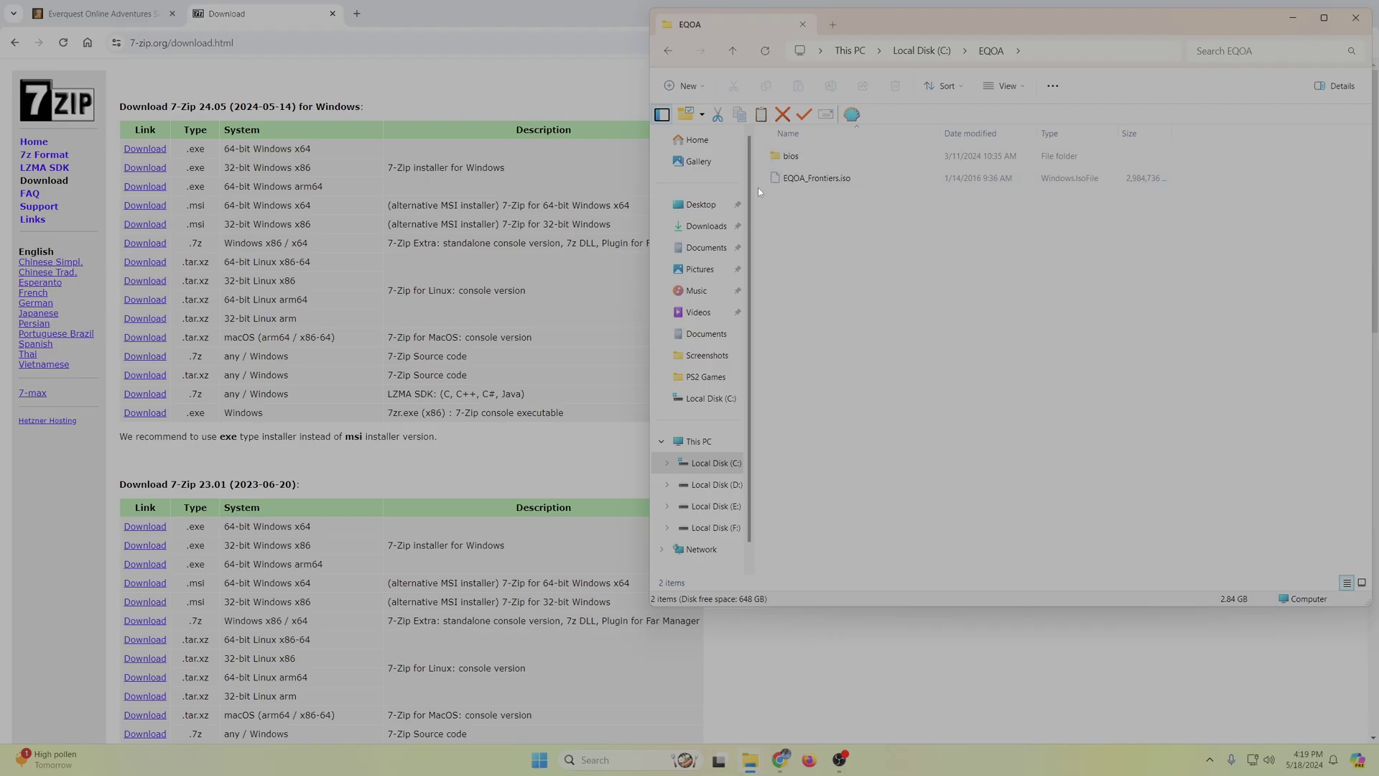
double_click(827, 164)
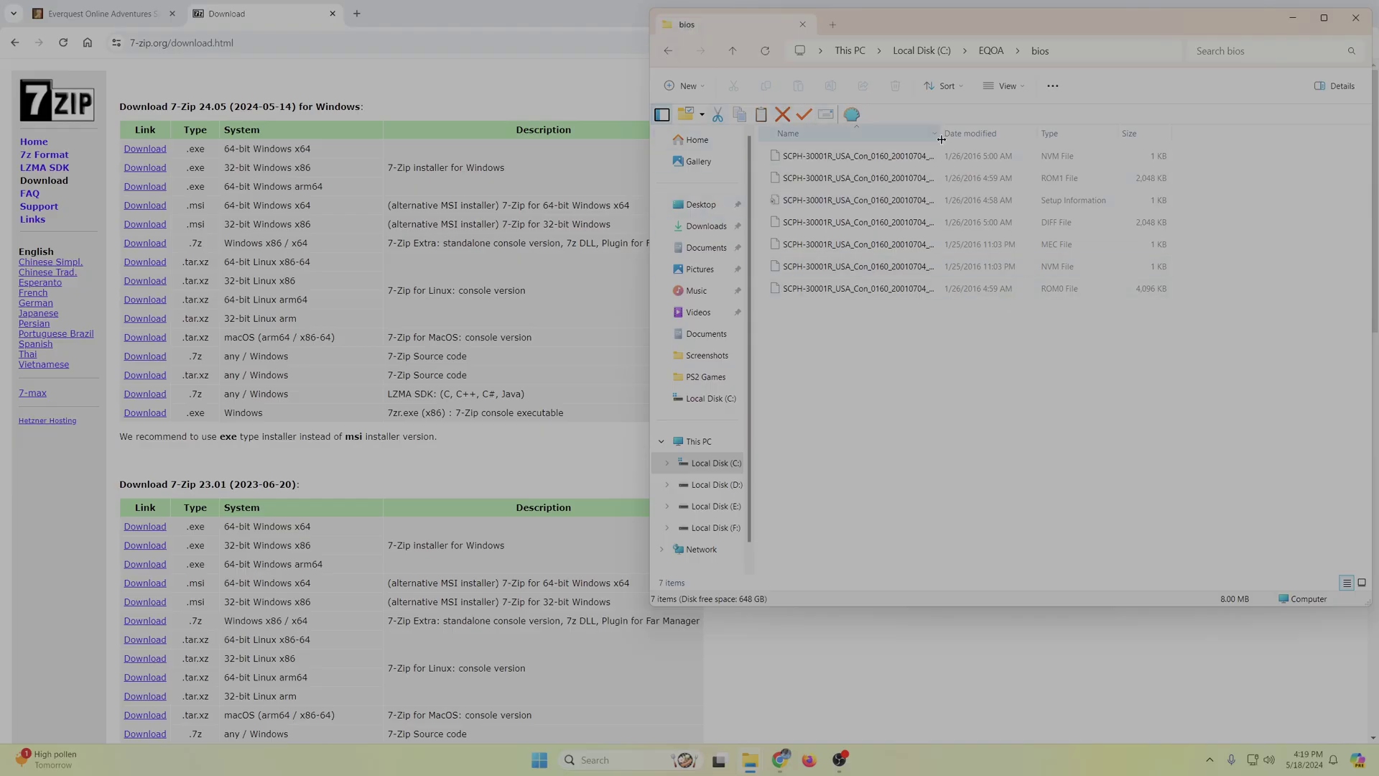
click(670, 53)
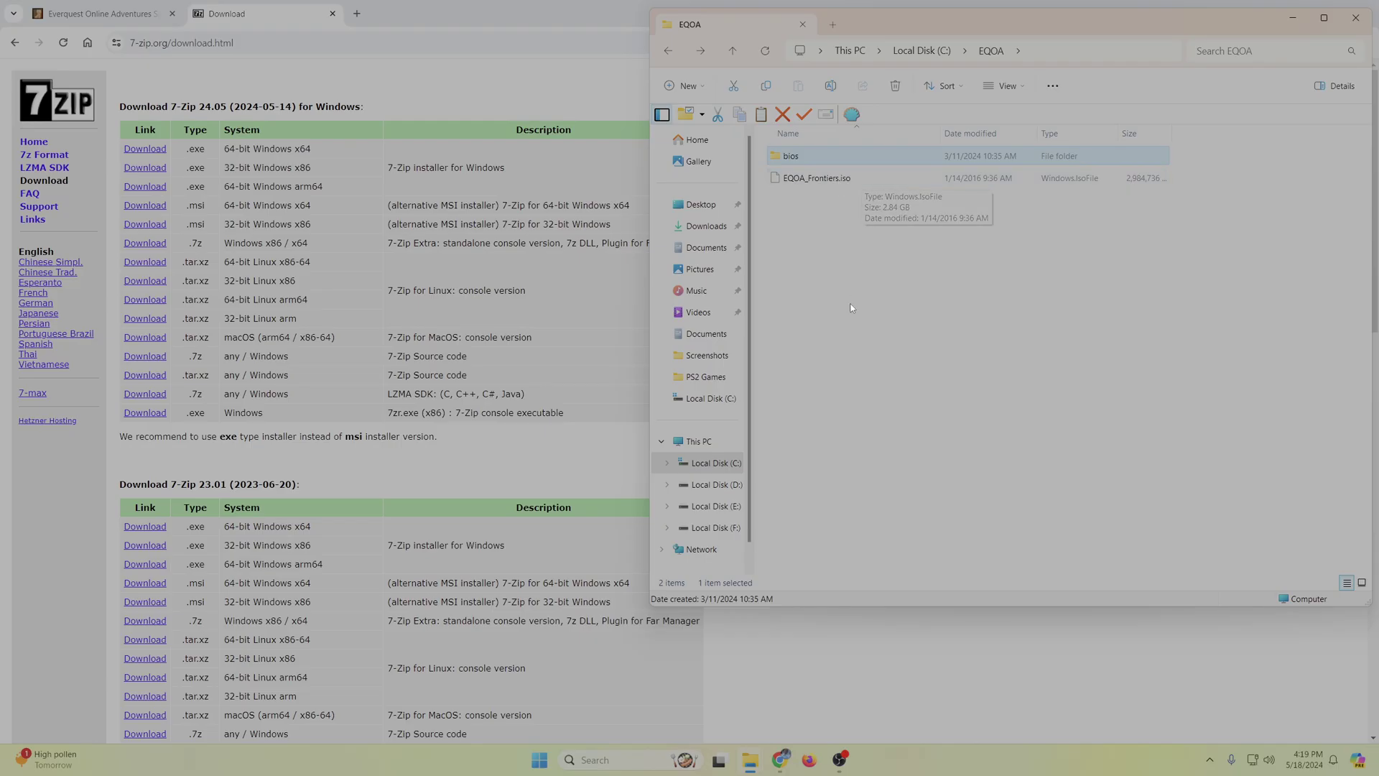
click(670, 53)
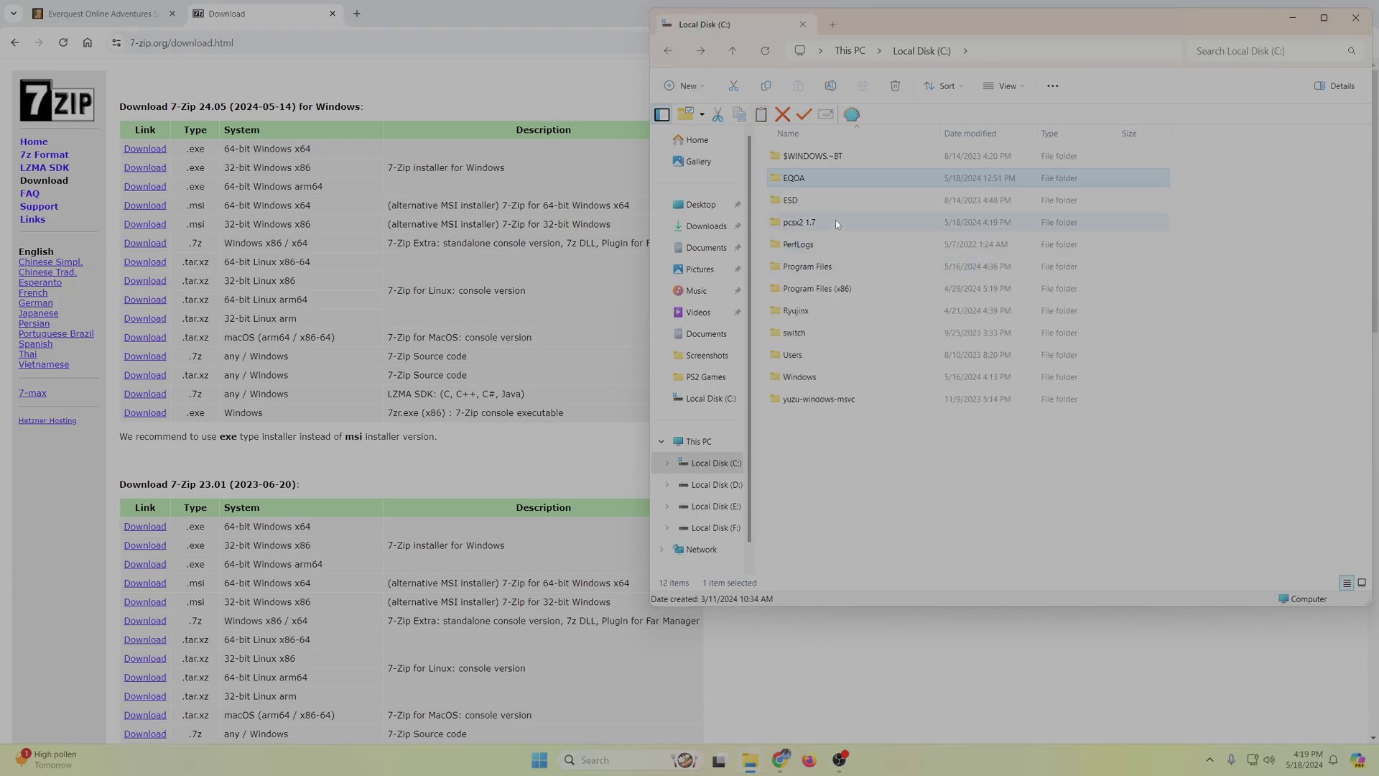
Step: Minimize the browser and review the contents of the pcsx2 1.7 folder on Local Disk (C:)
mouse_move(835, 220)
click(623, 8)
click(1293, 11)
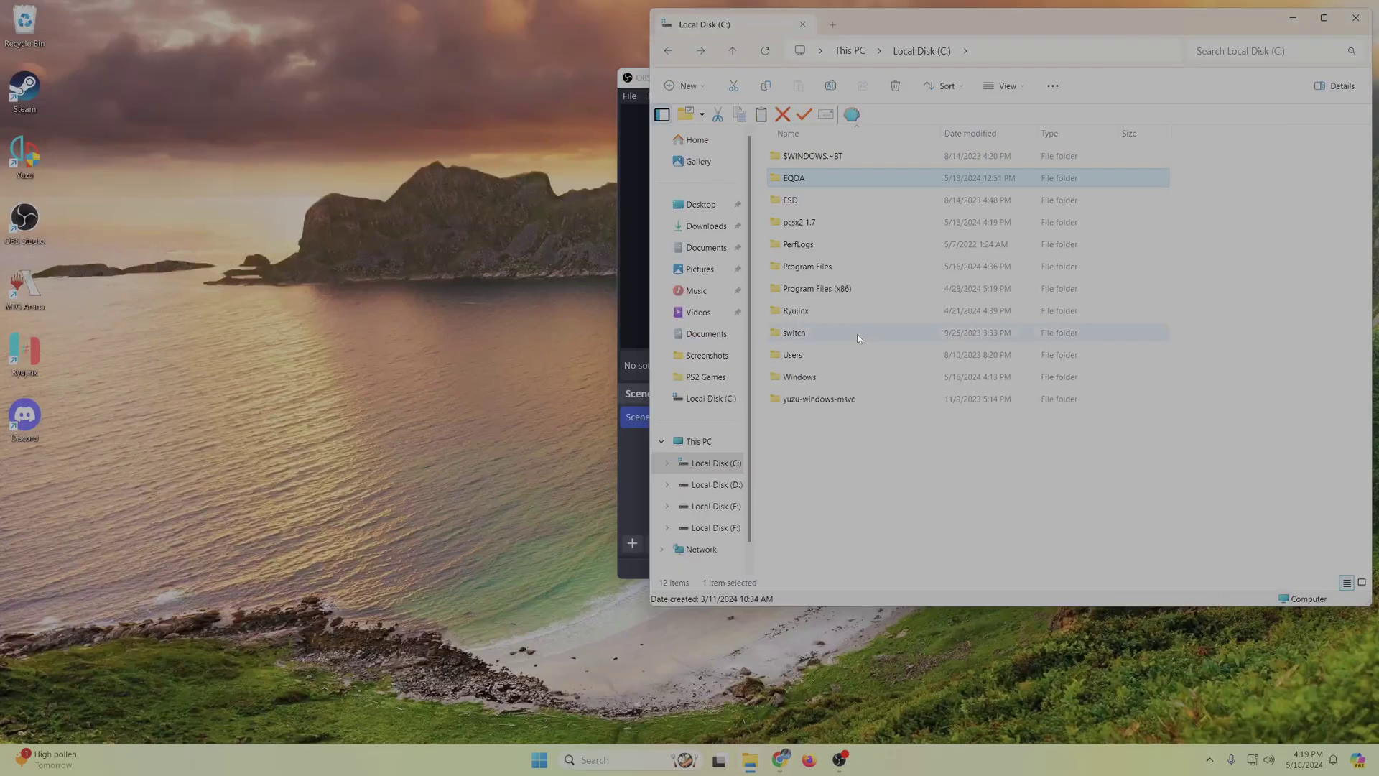
double_click(836, 222)
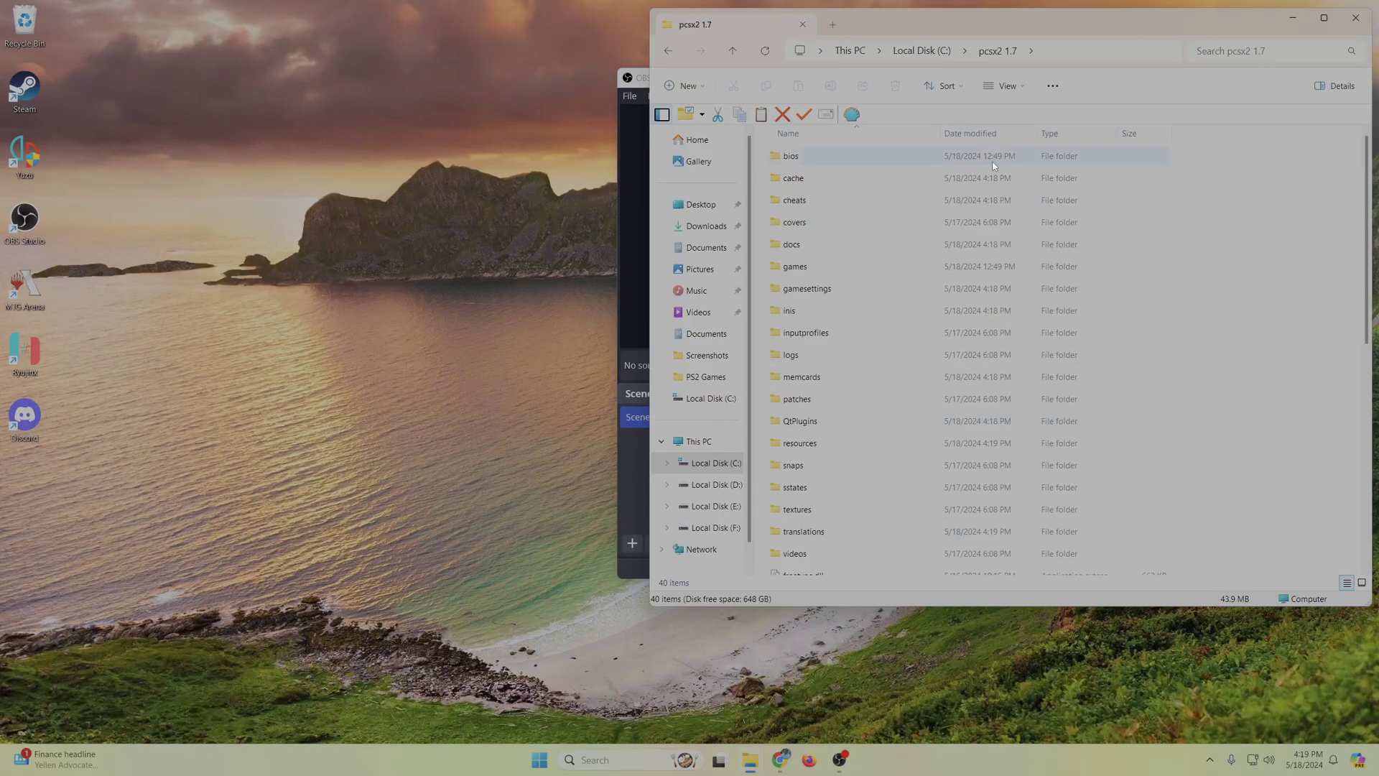
scroll(953, 344, down, 2)
scroll(952, 344, down, 2)
scroll(884, 276, down, 3)
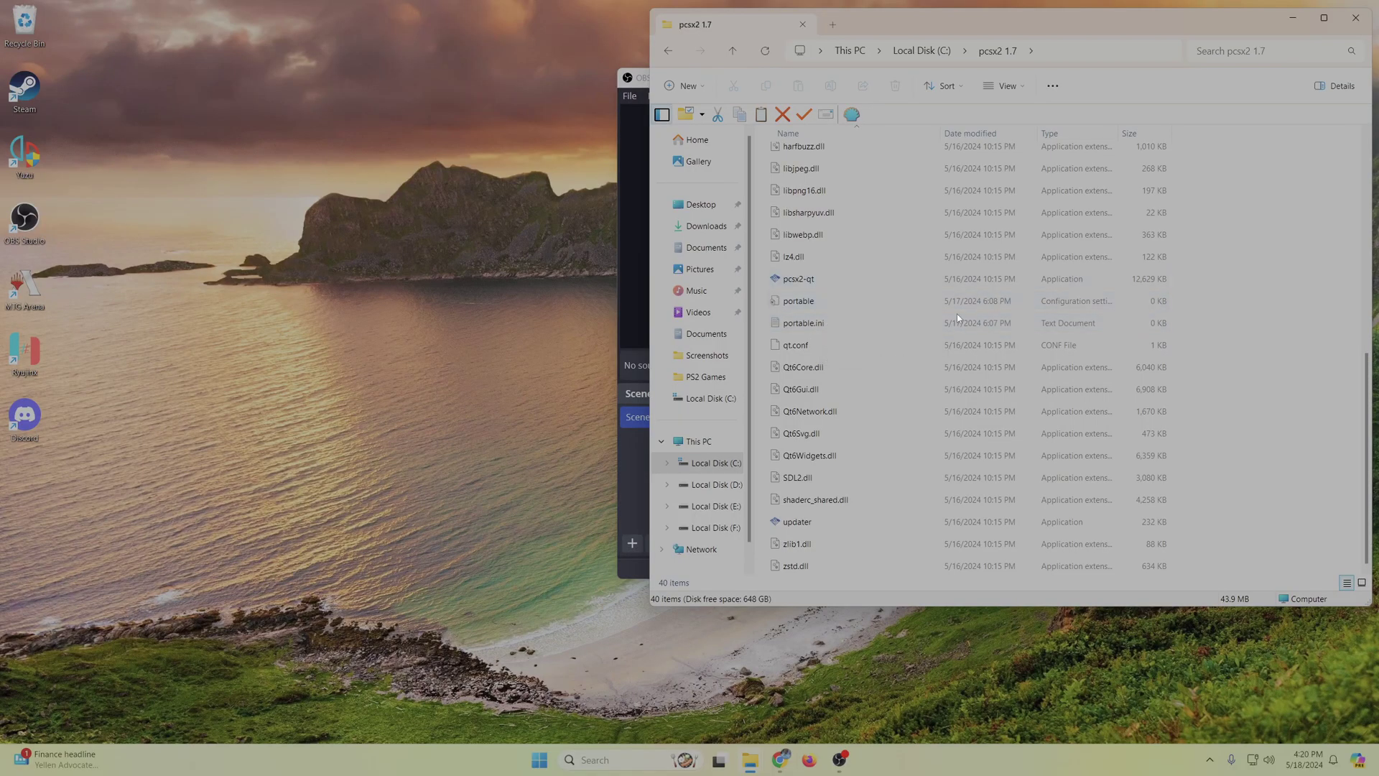
scroll(954, 314, up, 7)
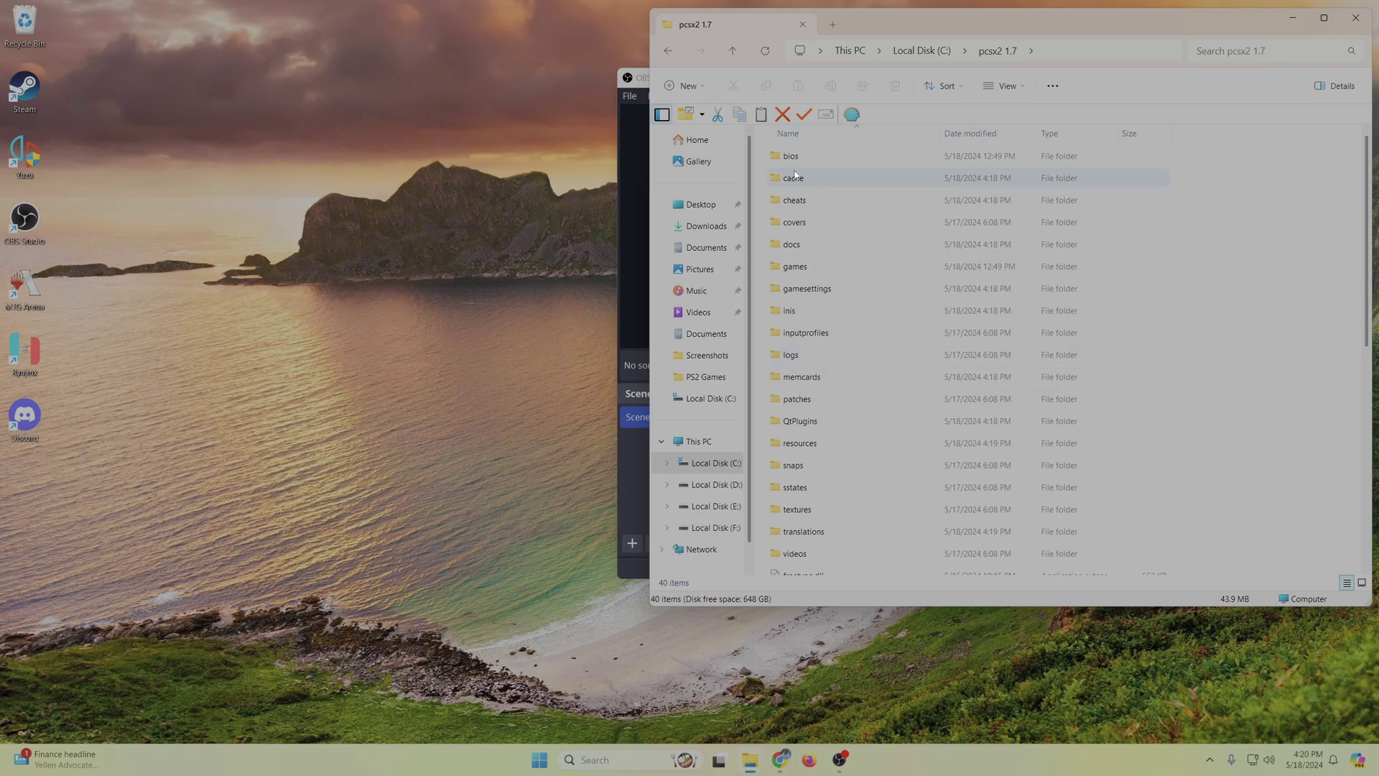
Step: Examine the bios, games and cheats subfolders of pcsx2 1.7, returning to the pcsx2 1.7 folder
double_click(824, 158)
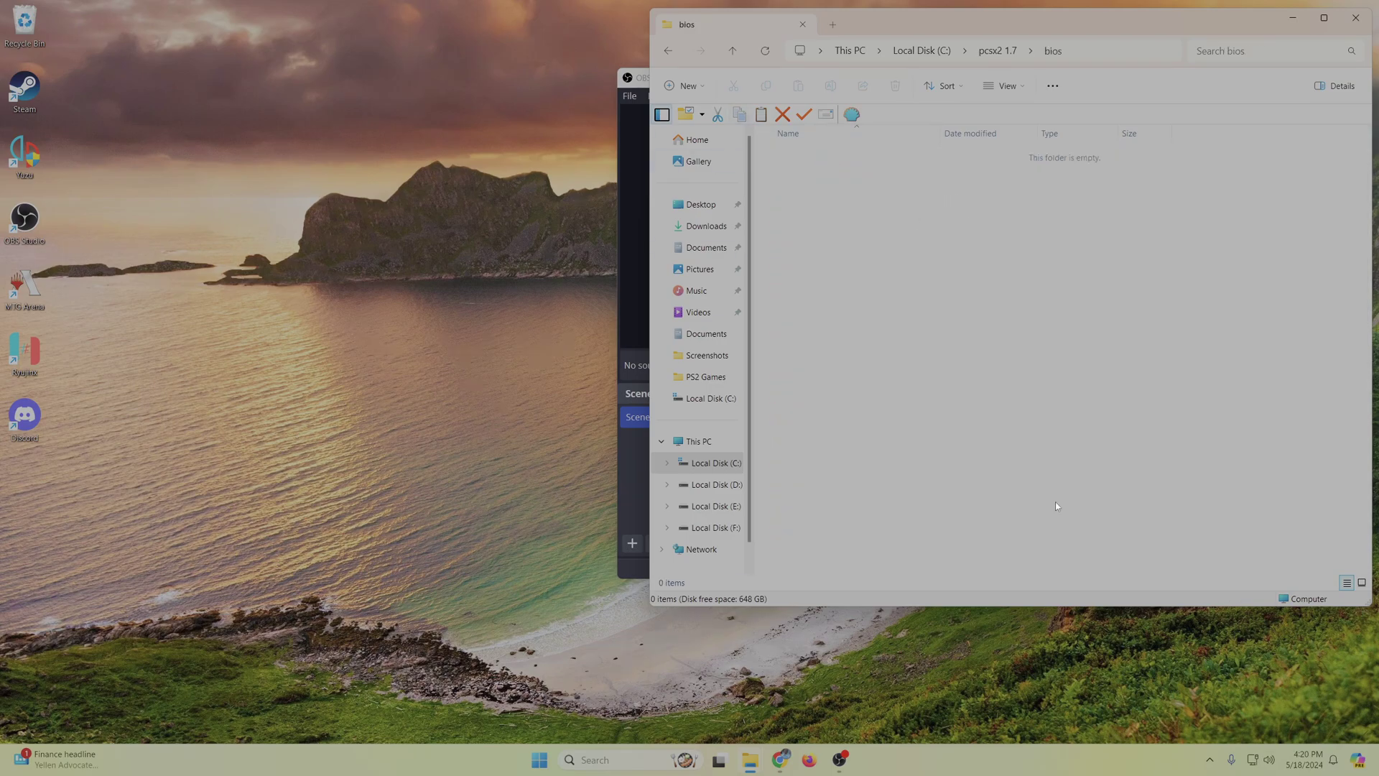
click(667, 51)
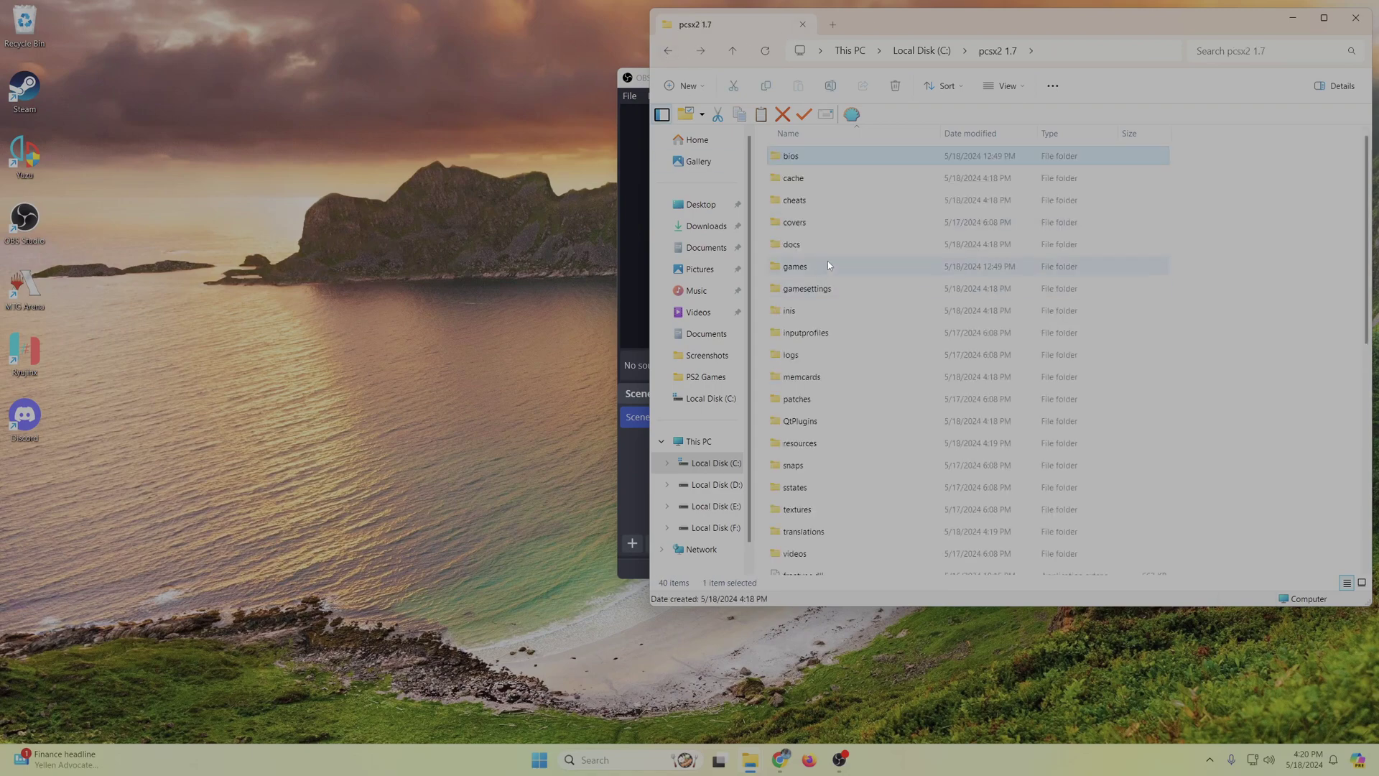
double_click(828, 265)
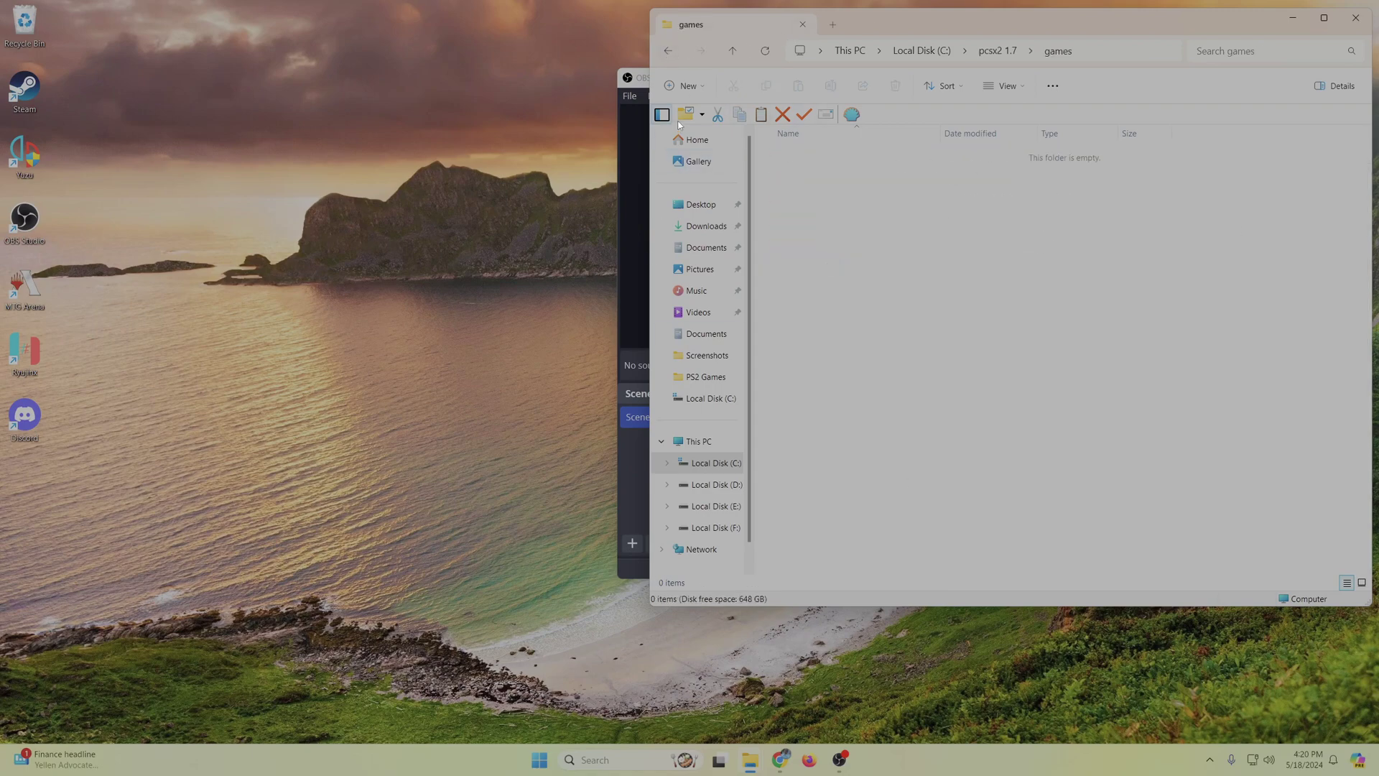
click(667, 51)
double_click(829, 202)
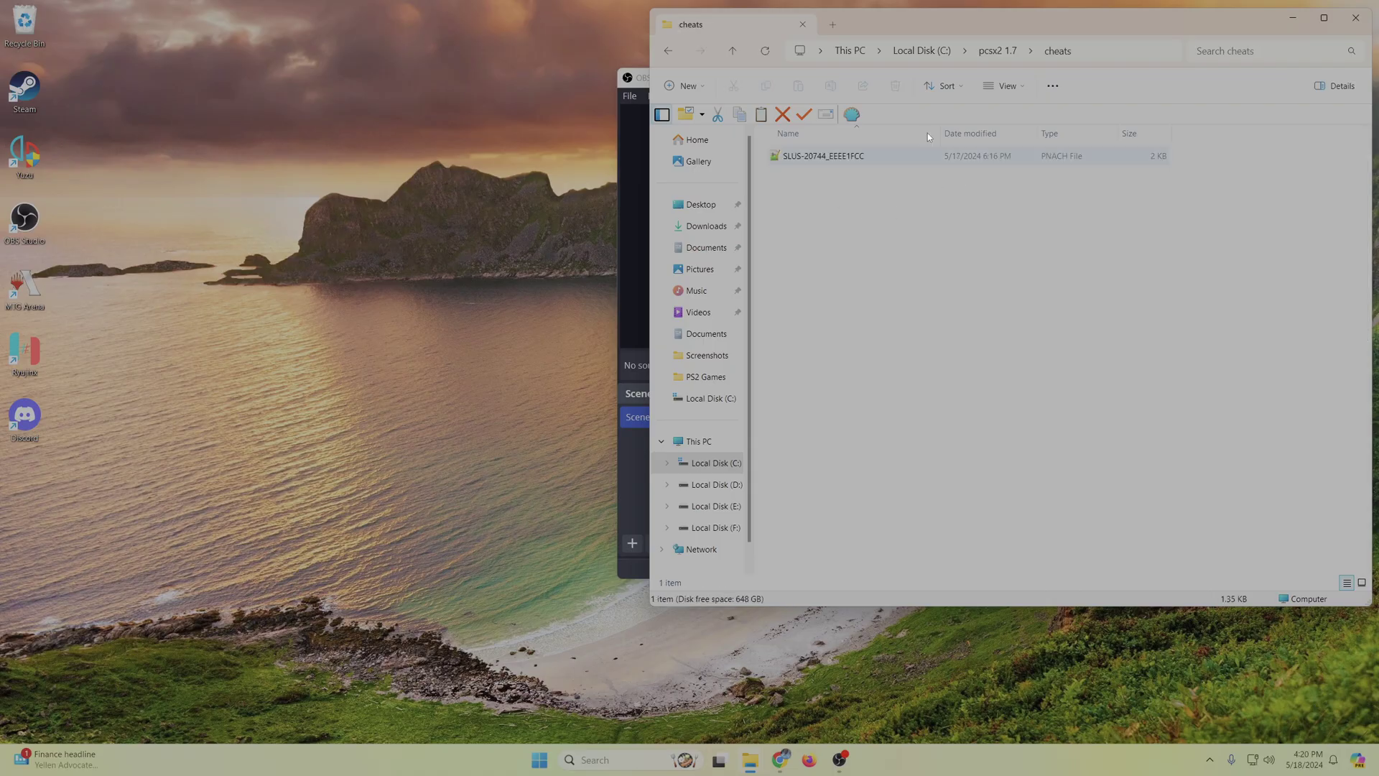
click(667, 51)
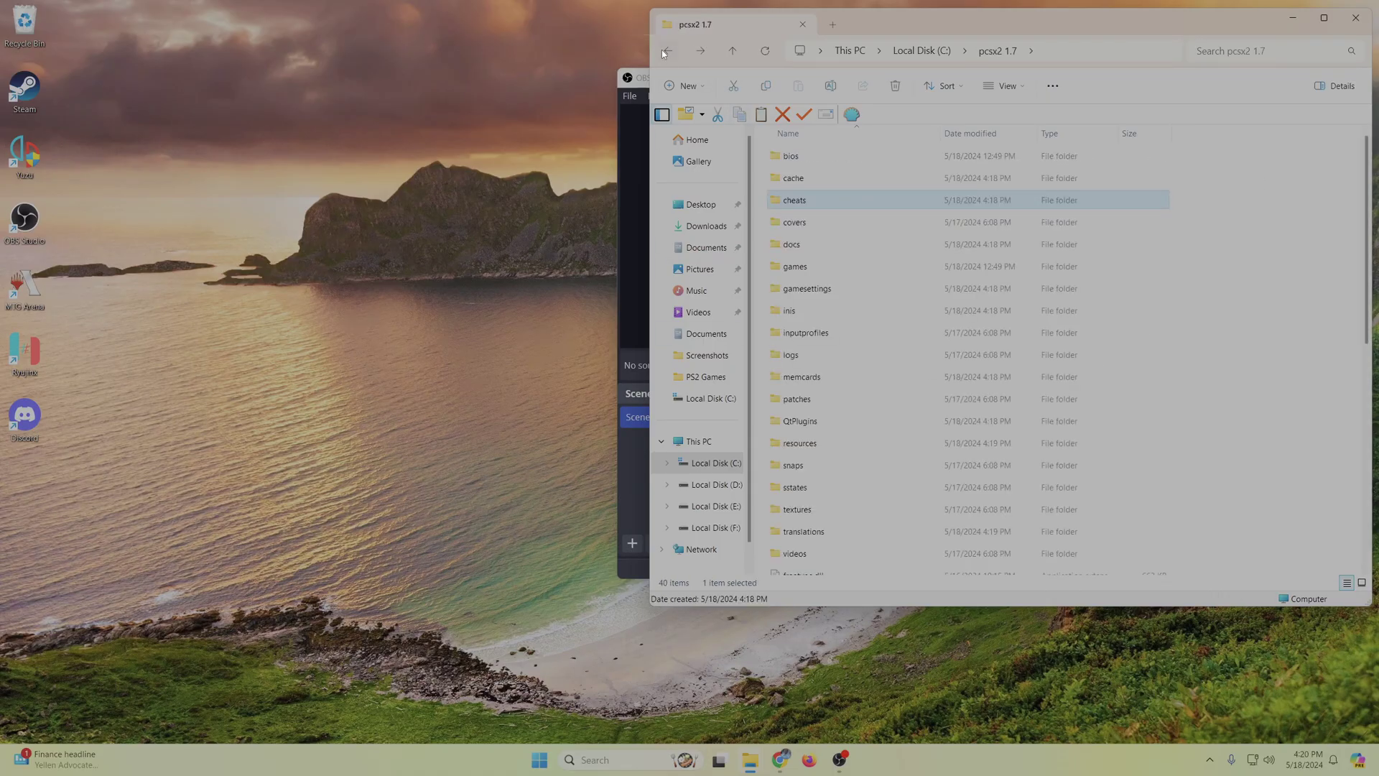
Step: Create a desktop shortcut for the pcsx2-qt application in the pcsx2 1.7 folder
scroll(838, 321, down, 4)
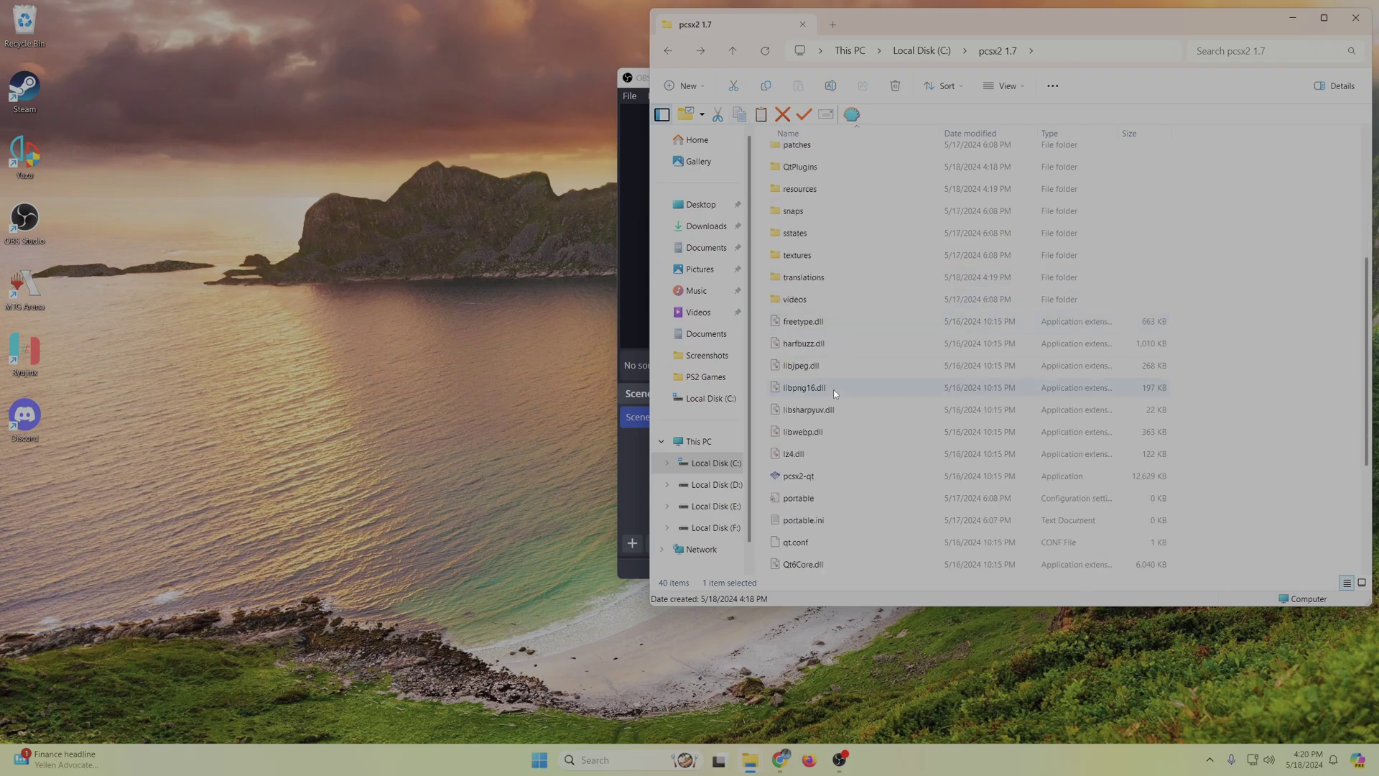
click(811, 478)
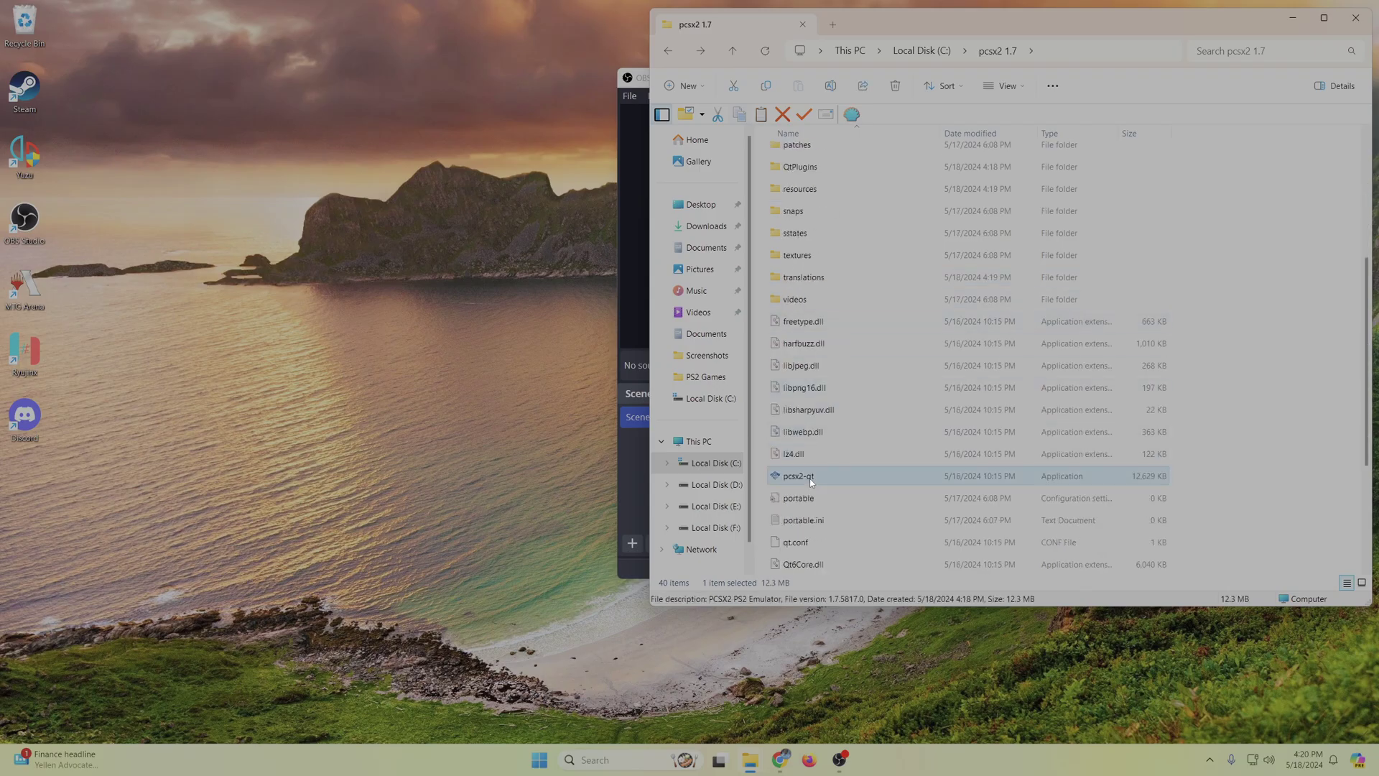
right_click(813, 474)
mouse_move(909, 356)
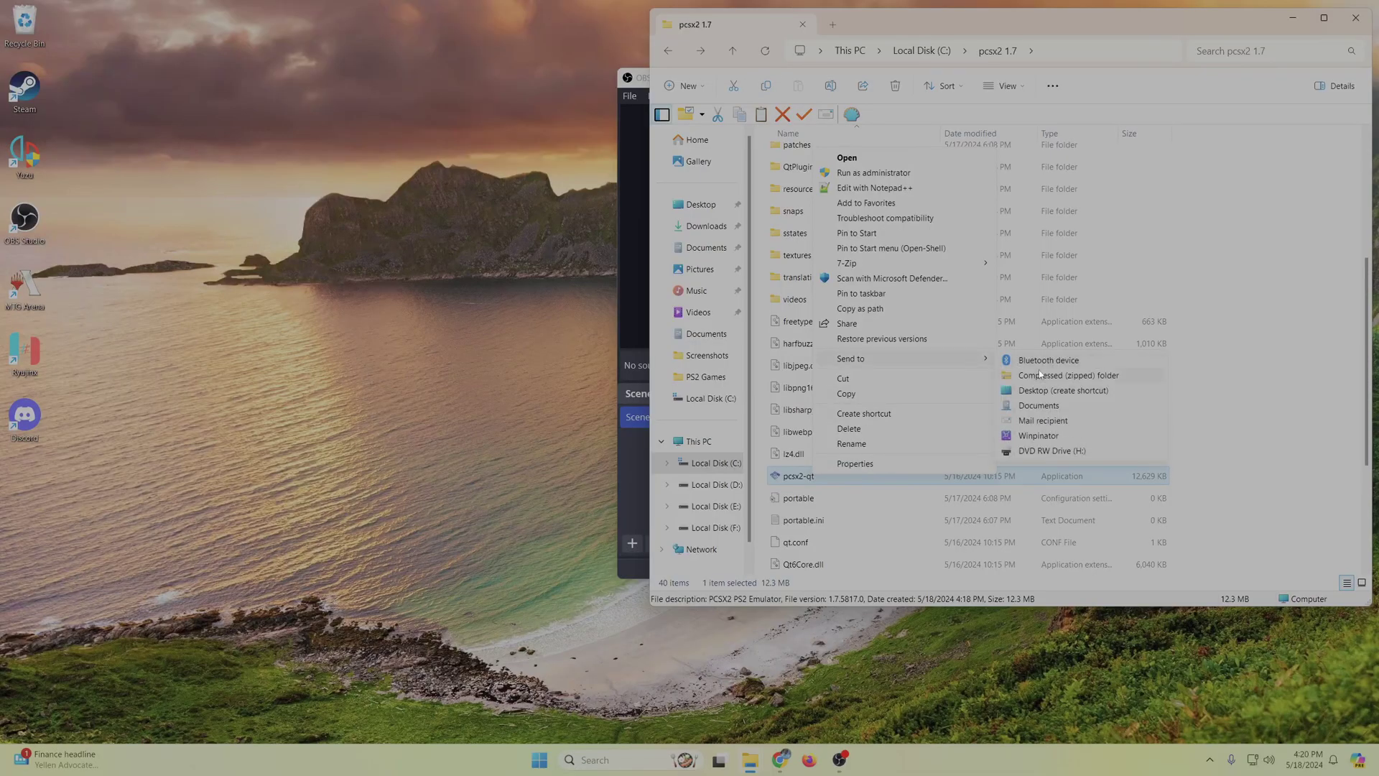
click(1102, 392)
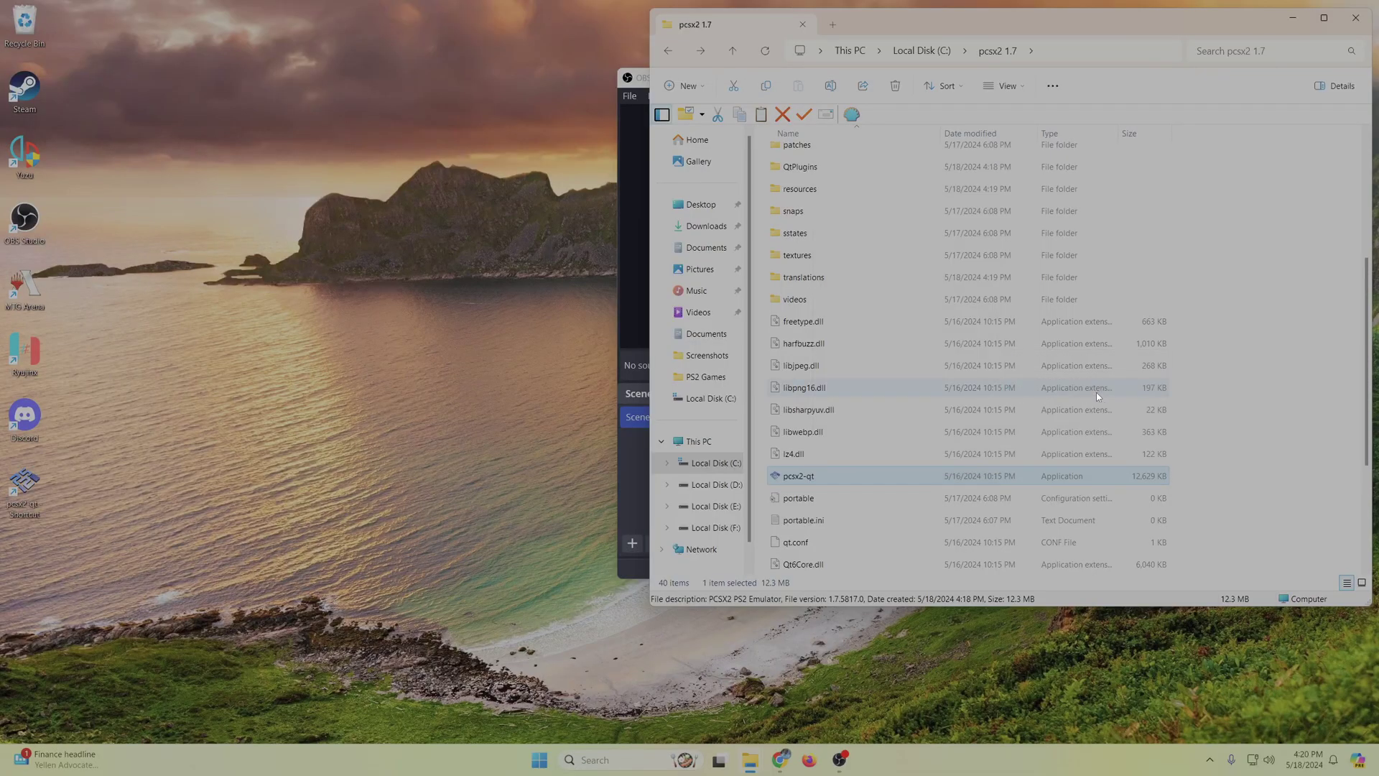
Step: Rename the new pcsx2-qt desktop shortcut to PCSX2
click(21, 505)
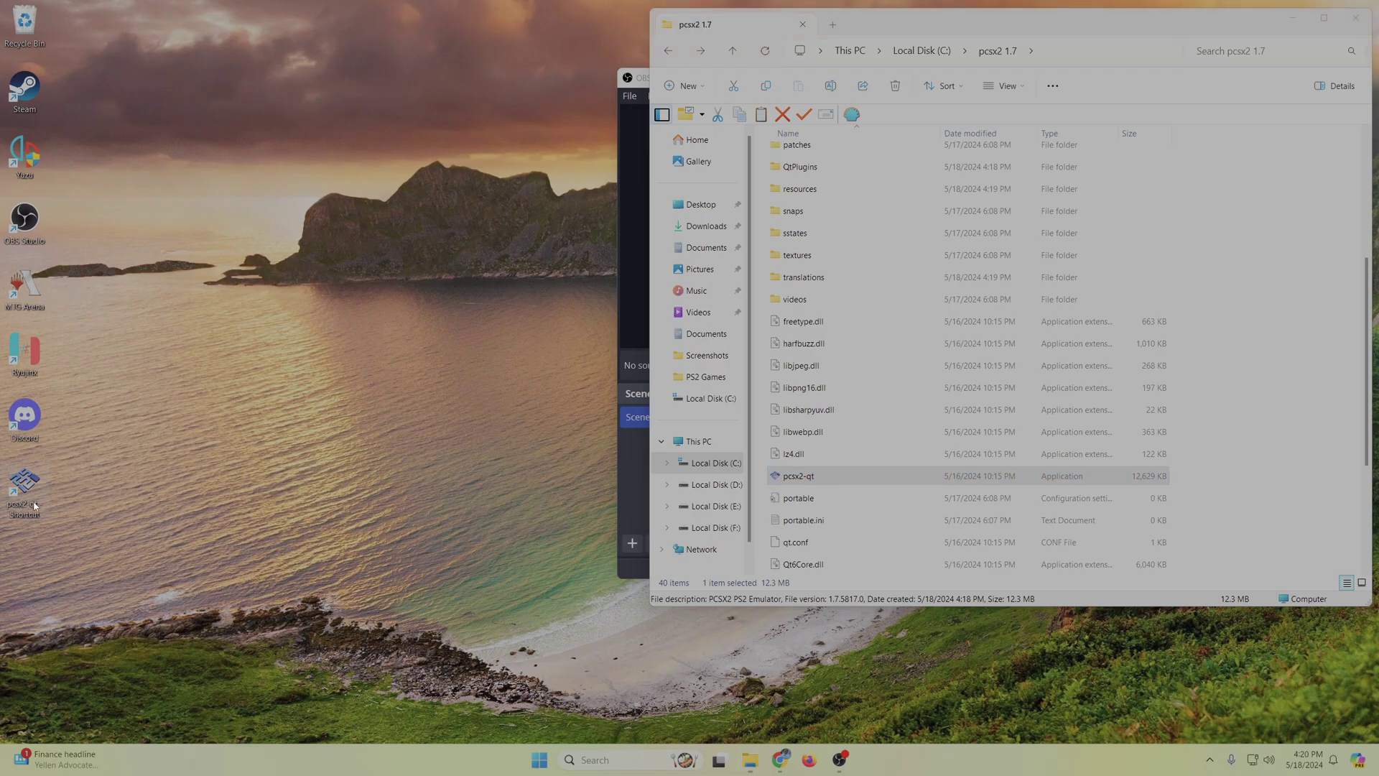
click(29, 507)
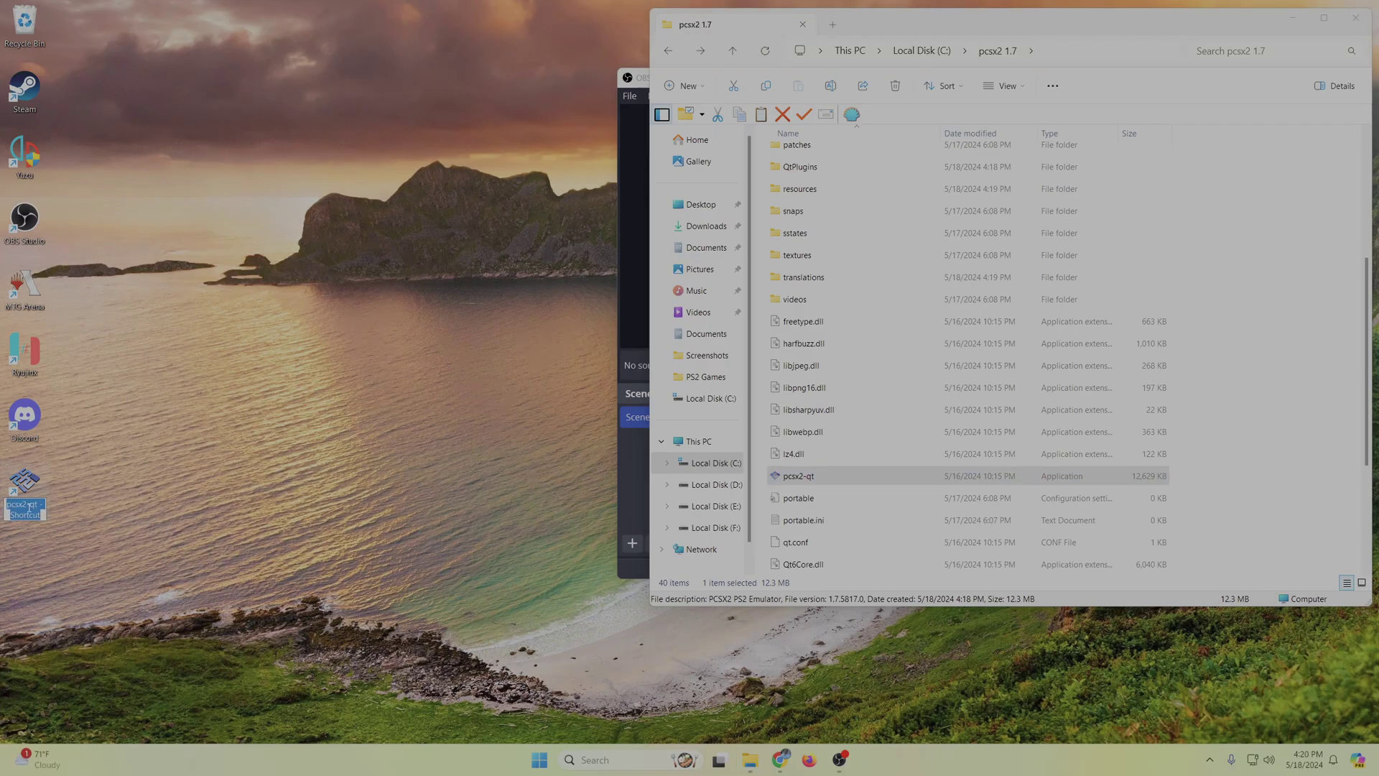
text(PCSX2)
key(Return)
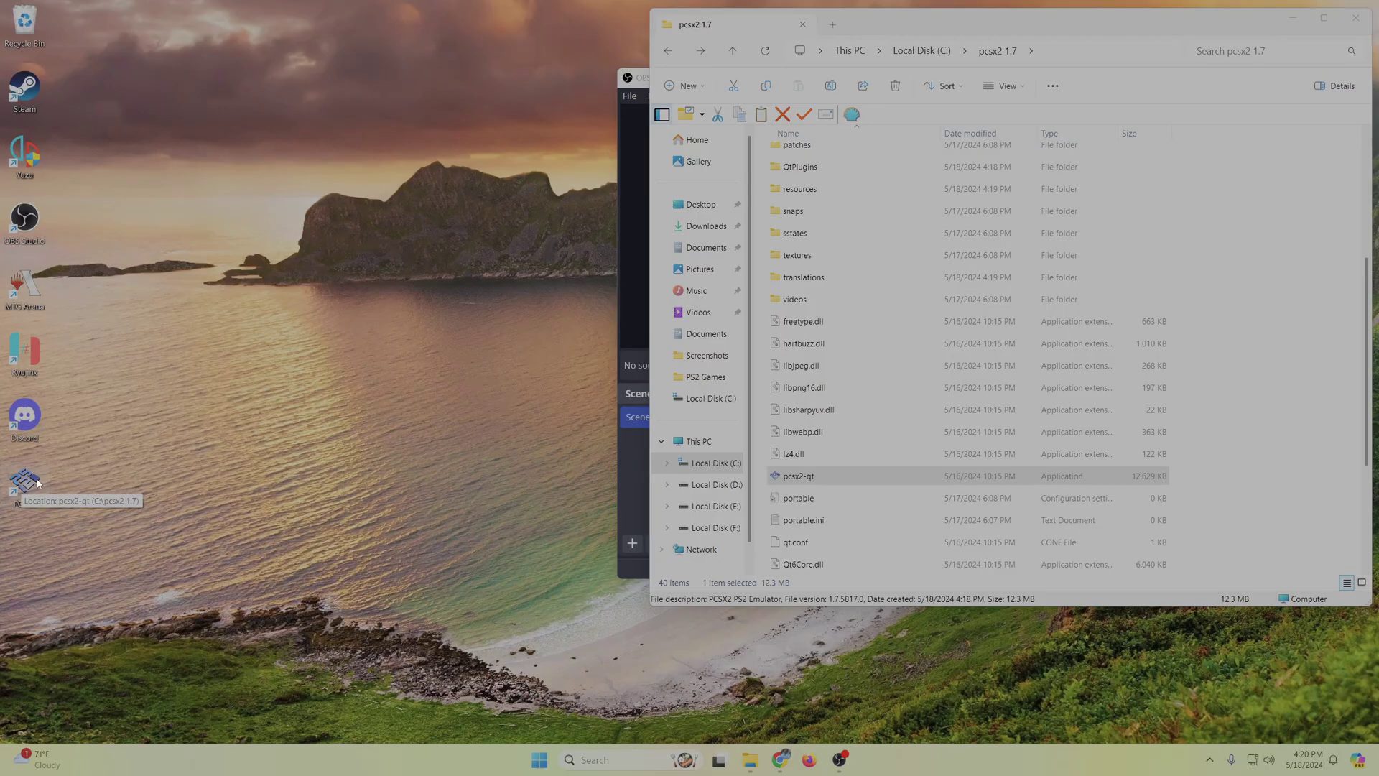
Step: Open the bios subfolders of EQOA and pcsx2 1.7 in two folder windows arranged side by side
scroll(882, 265, up, 5)
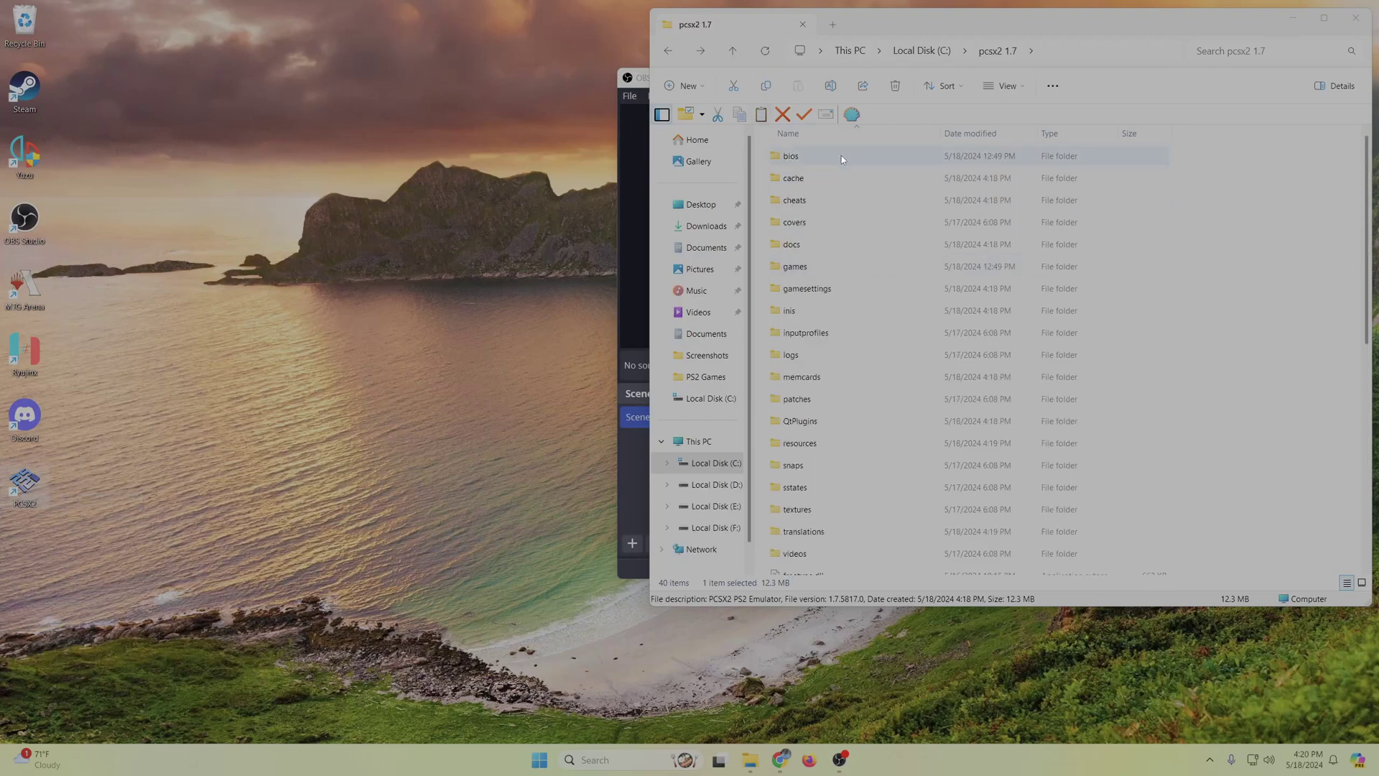
mouse_move(750, 759)
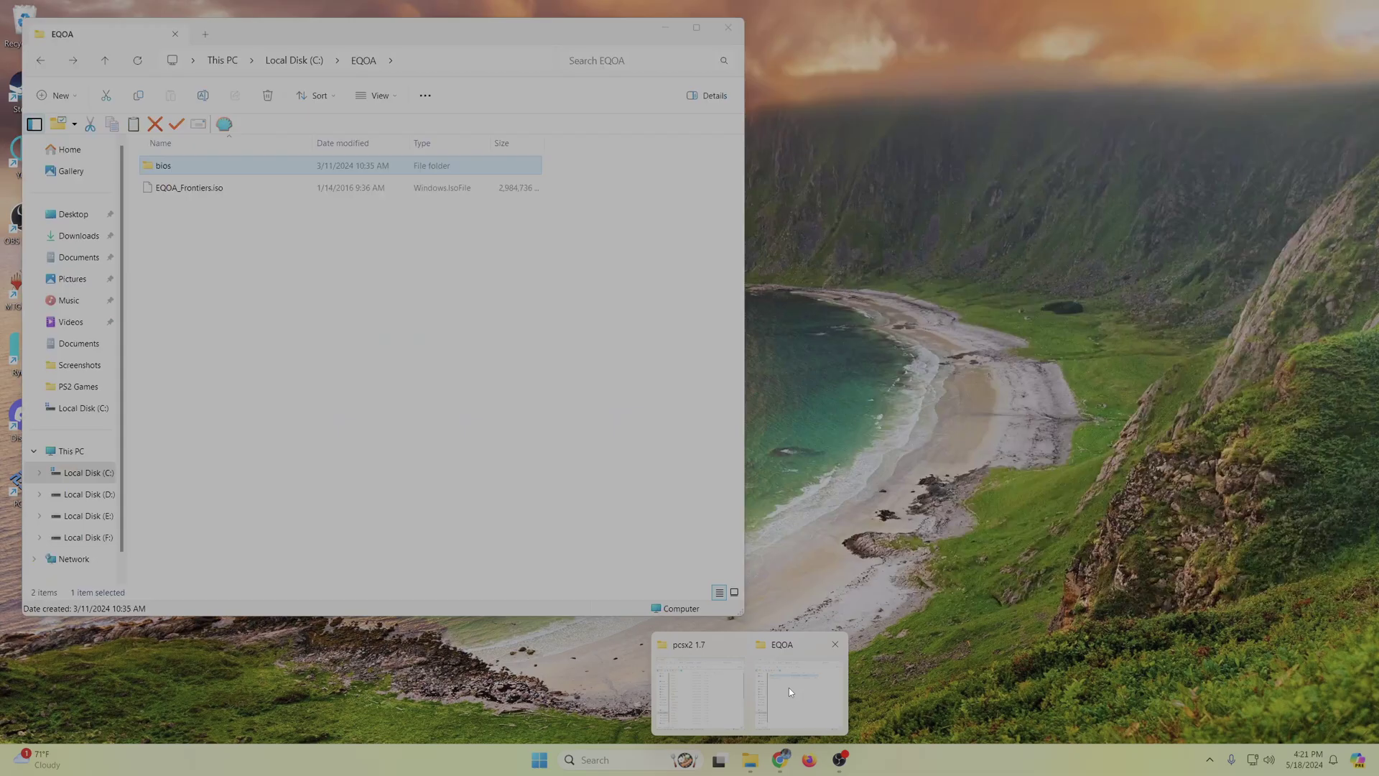
click(789, 688)
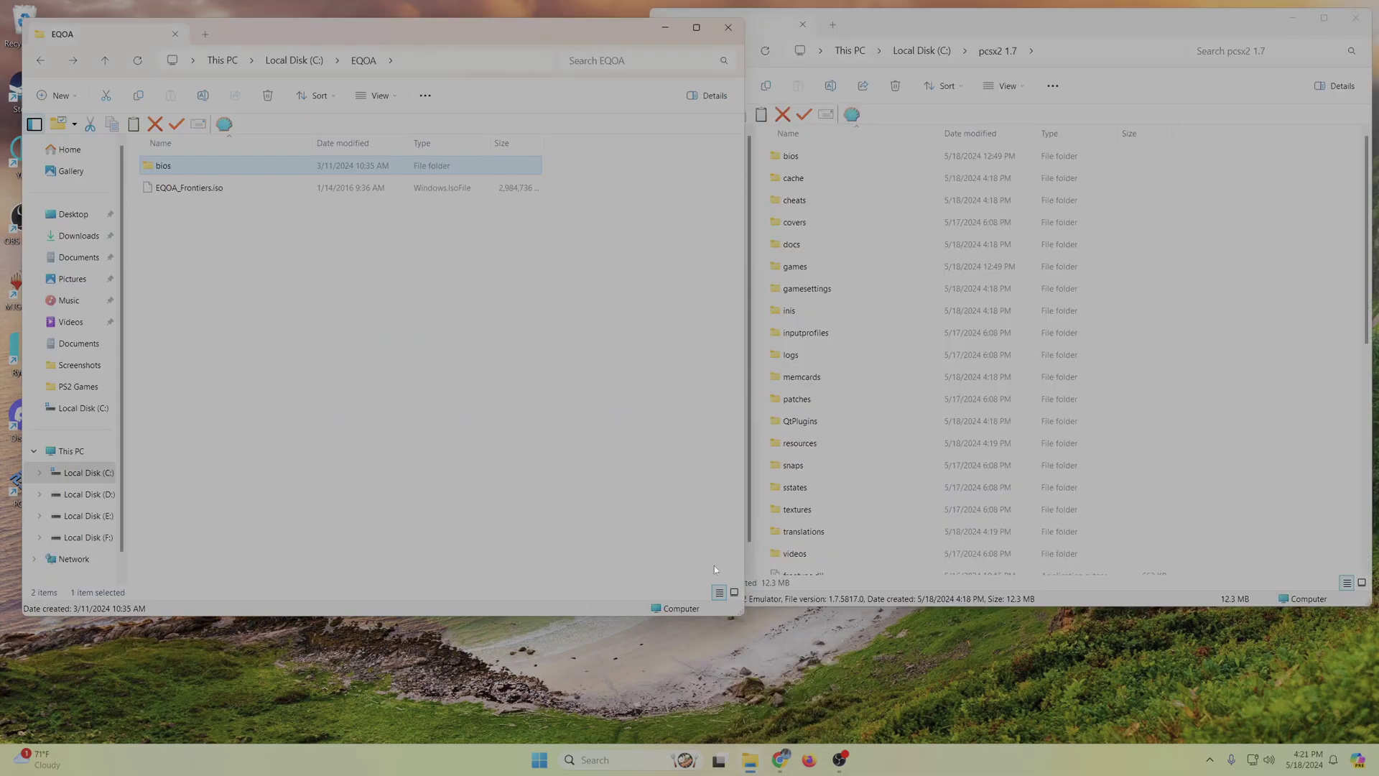
double_click(204, 171)
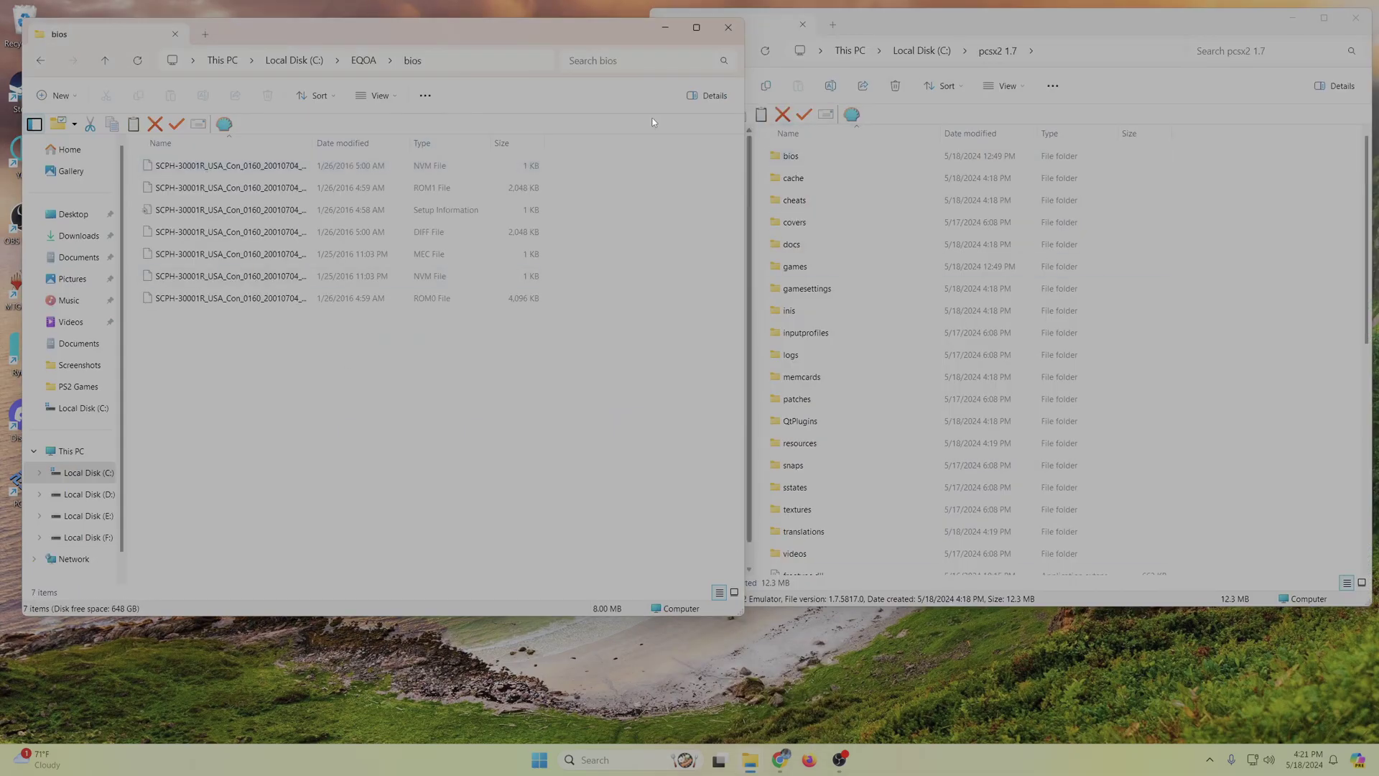
drag(538, 45, 517, 23)
drag(918, 23, 964, 28)
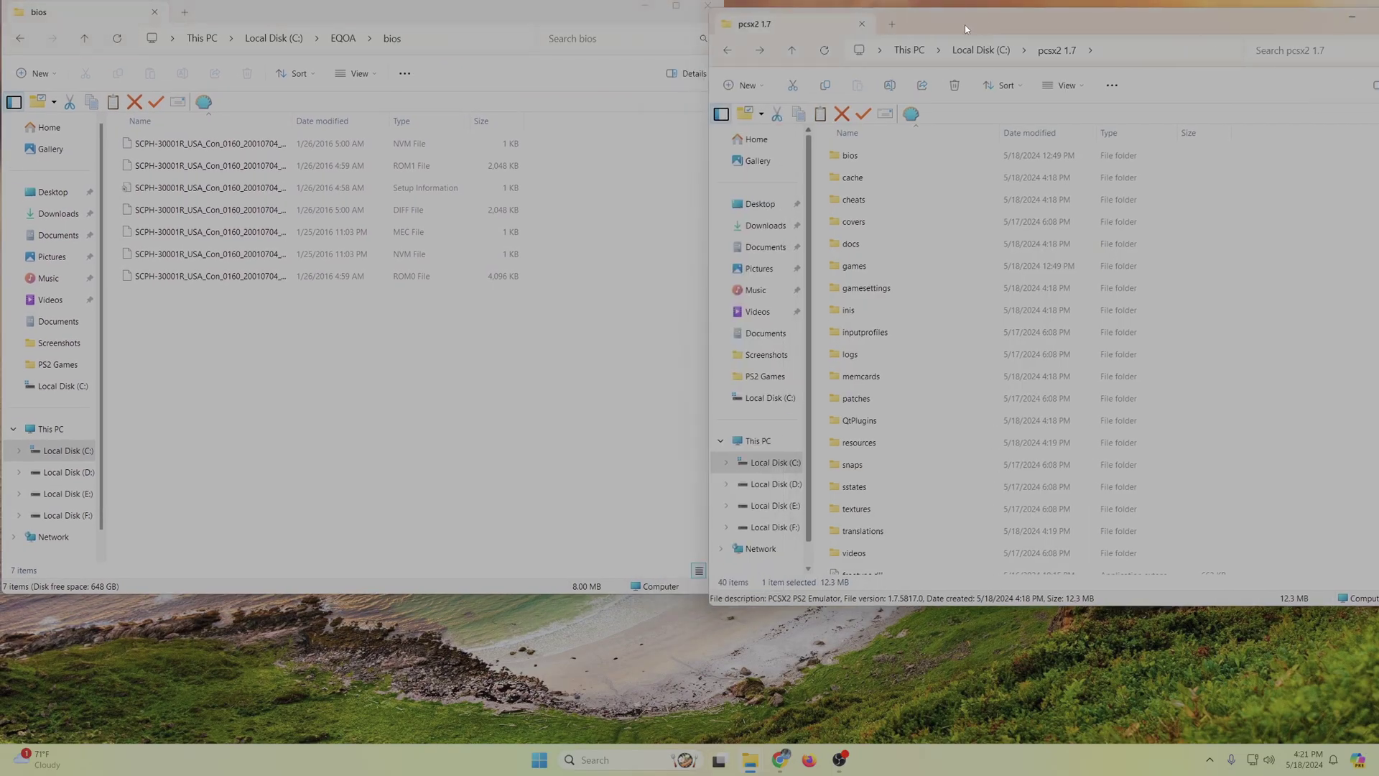
double_click(880, 149)
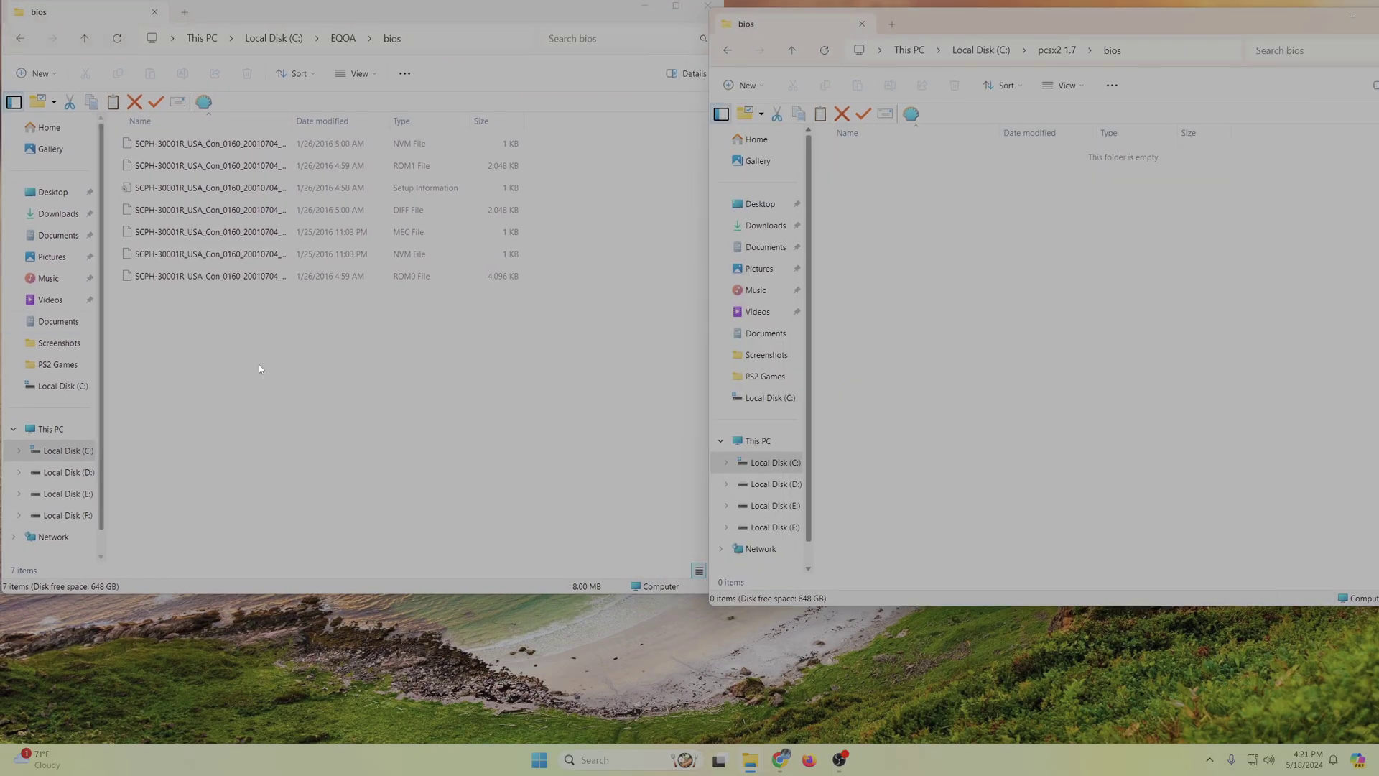
Step: Copy all the SCPH-30001R BIOS files from EQOA's bios folder into the bios folder of pcsx2 1.7
drag(262, 368, 226, 145)
right_click(226, 145)
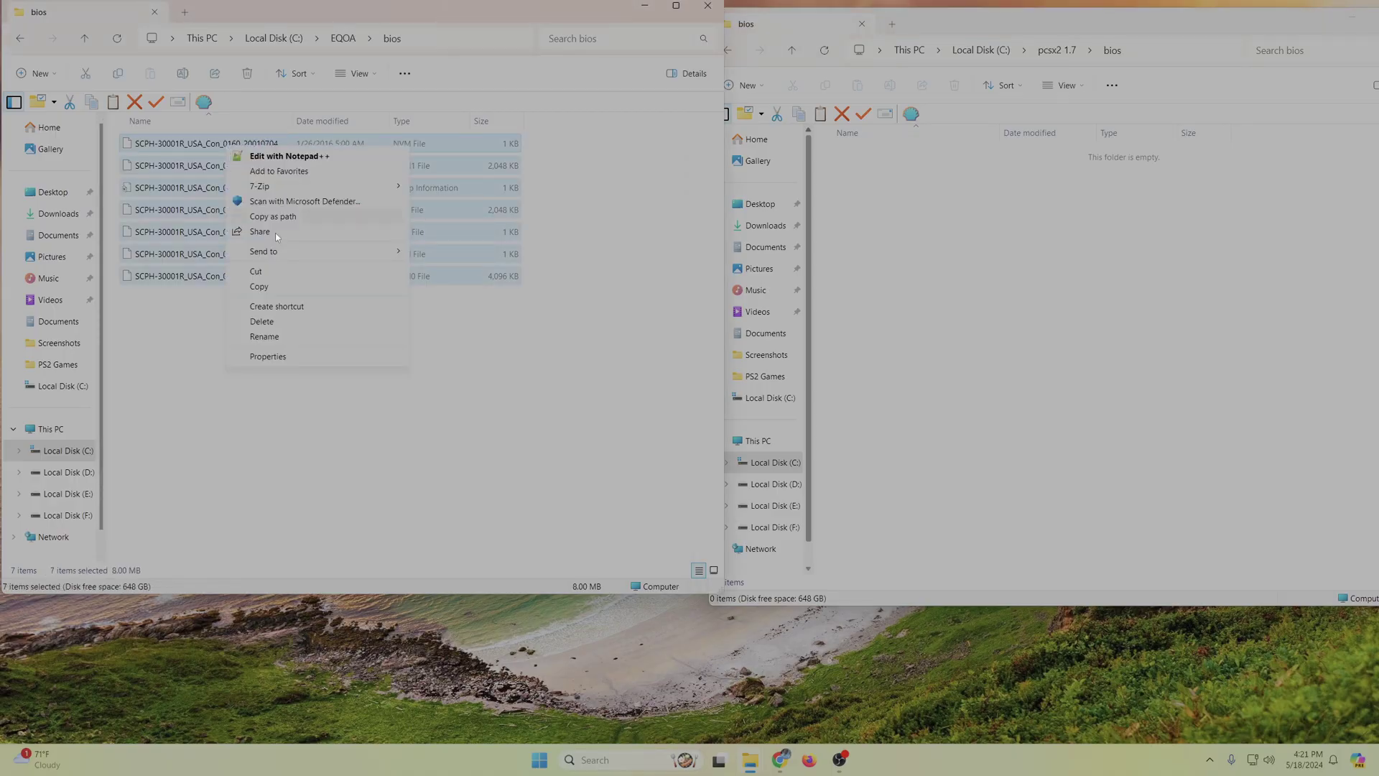
click(291, 291)
right_click(1021, 224)
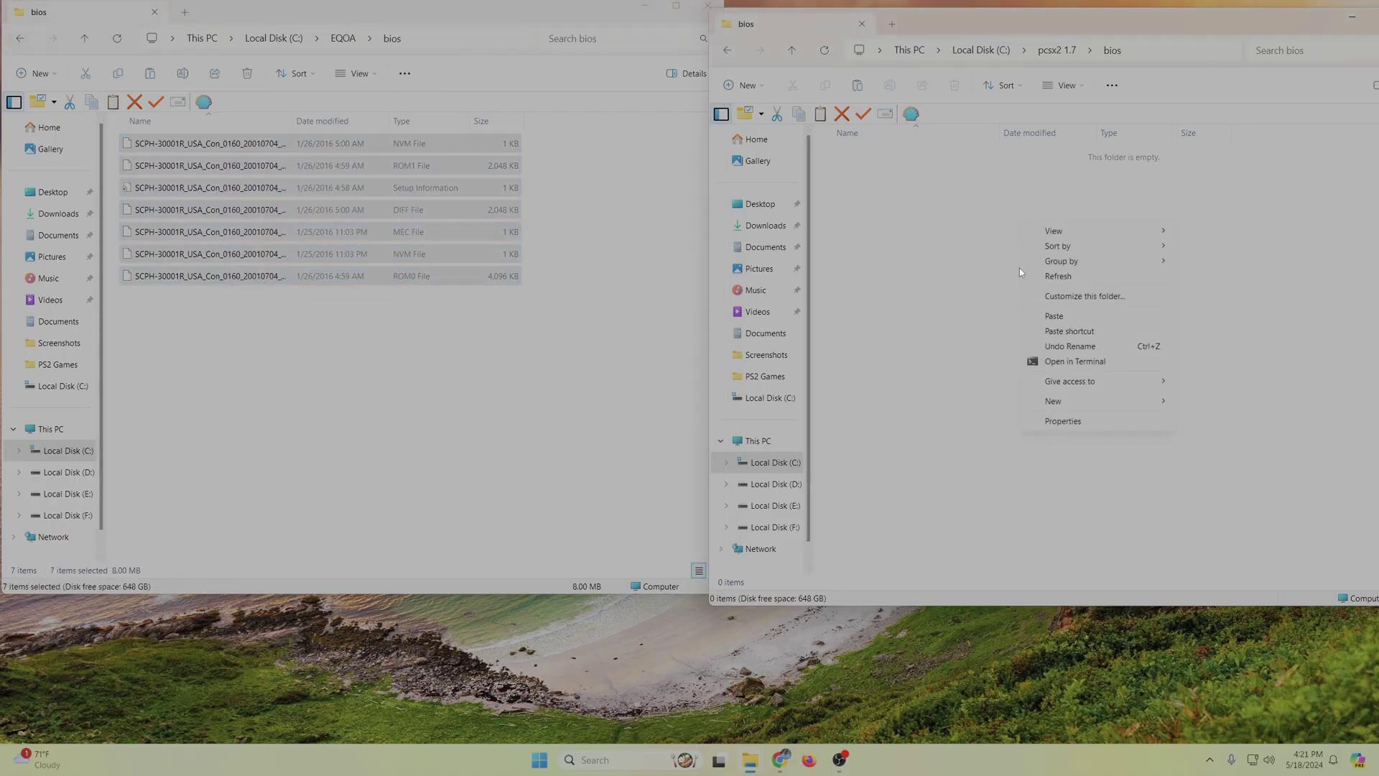
click(1066, 314)
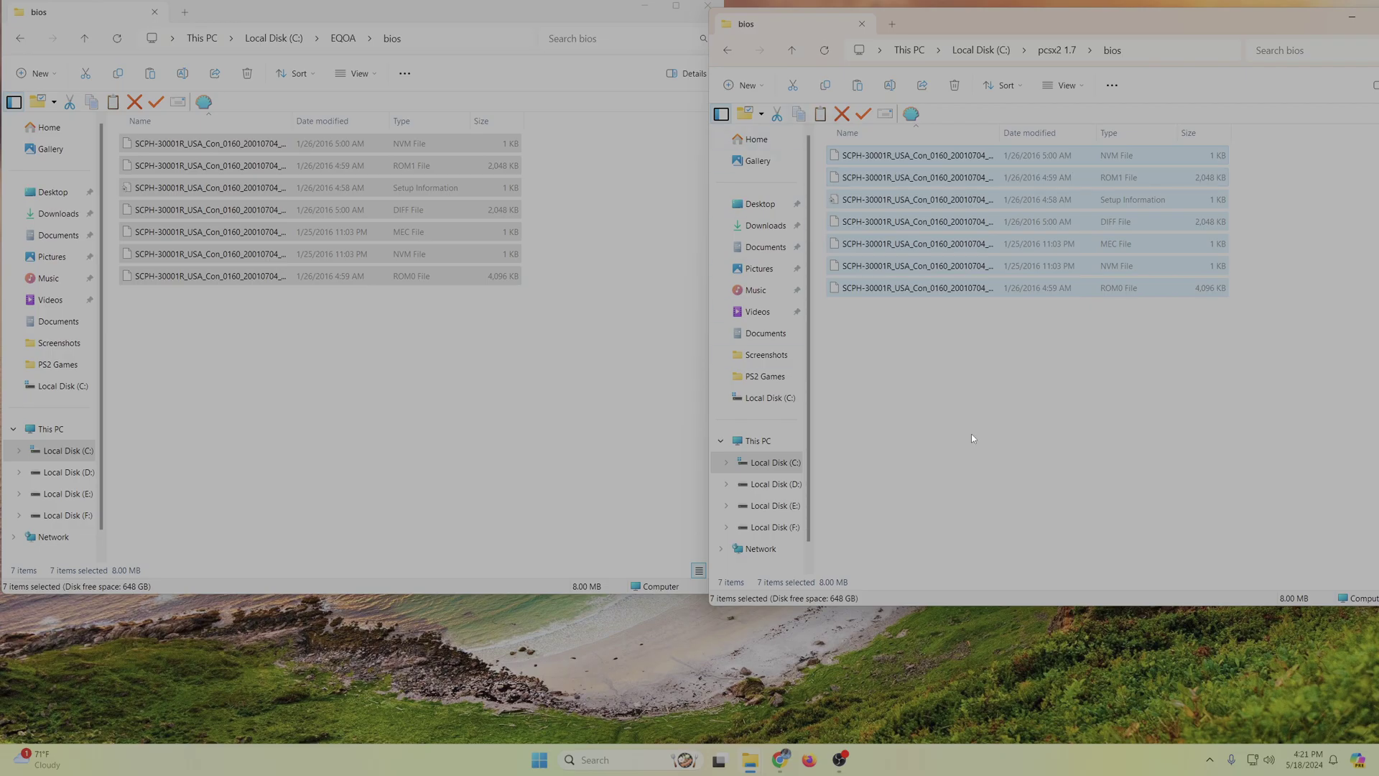
click(994, 382)
Step: Copy EQOA_Frontiers.iso from the EQOA folder into the games folder of pcsx2 1.7 and close the EQOA window
click(730, 54)
double_click(854, 266)
click(20, 38)
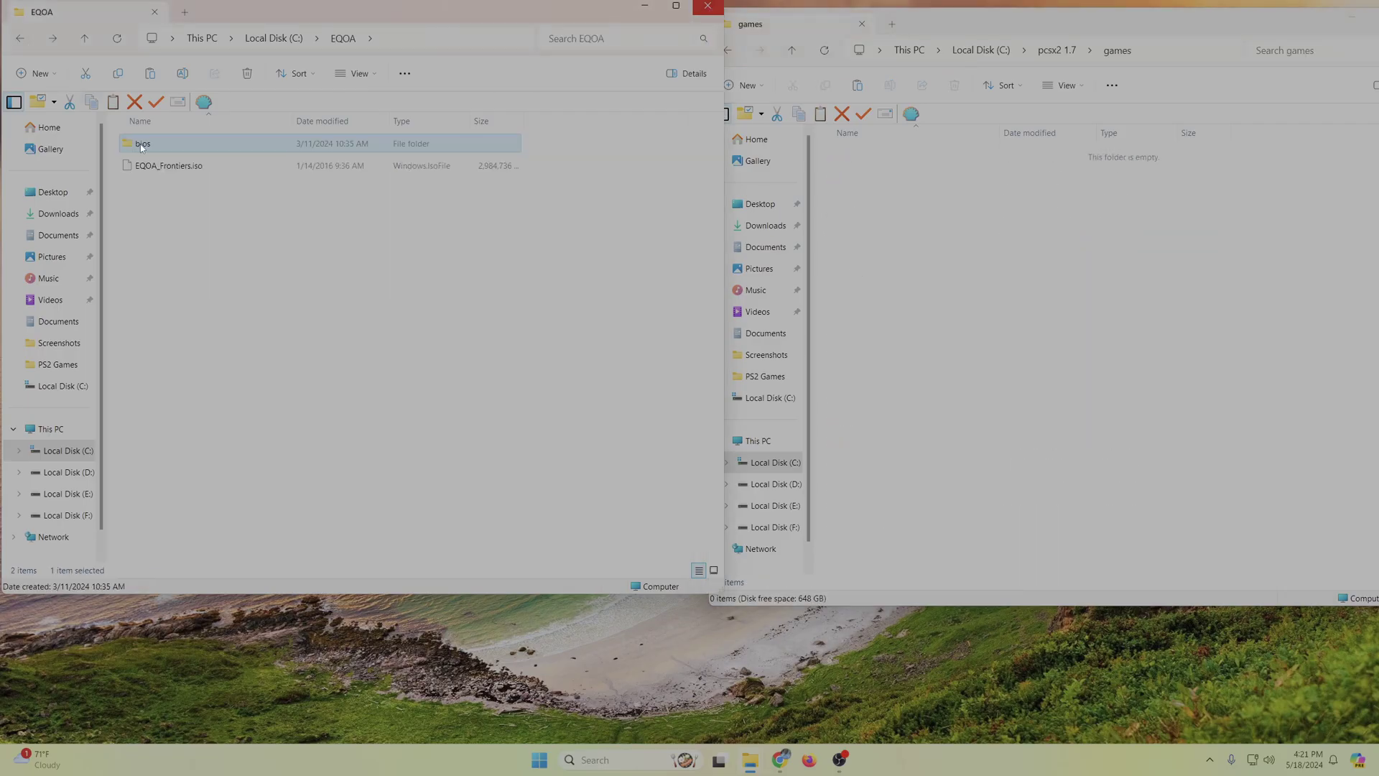
click(191, 167)
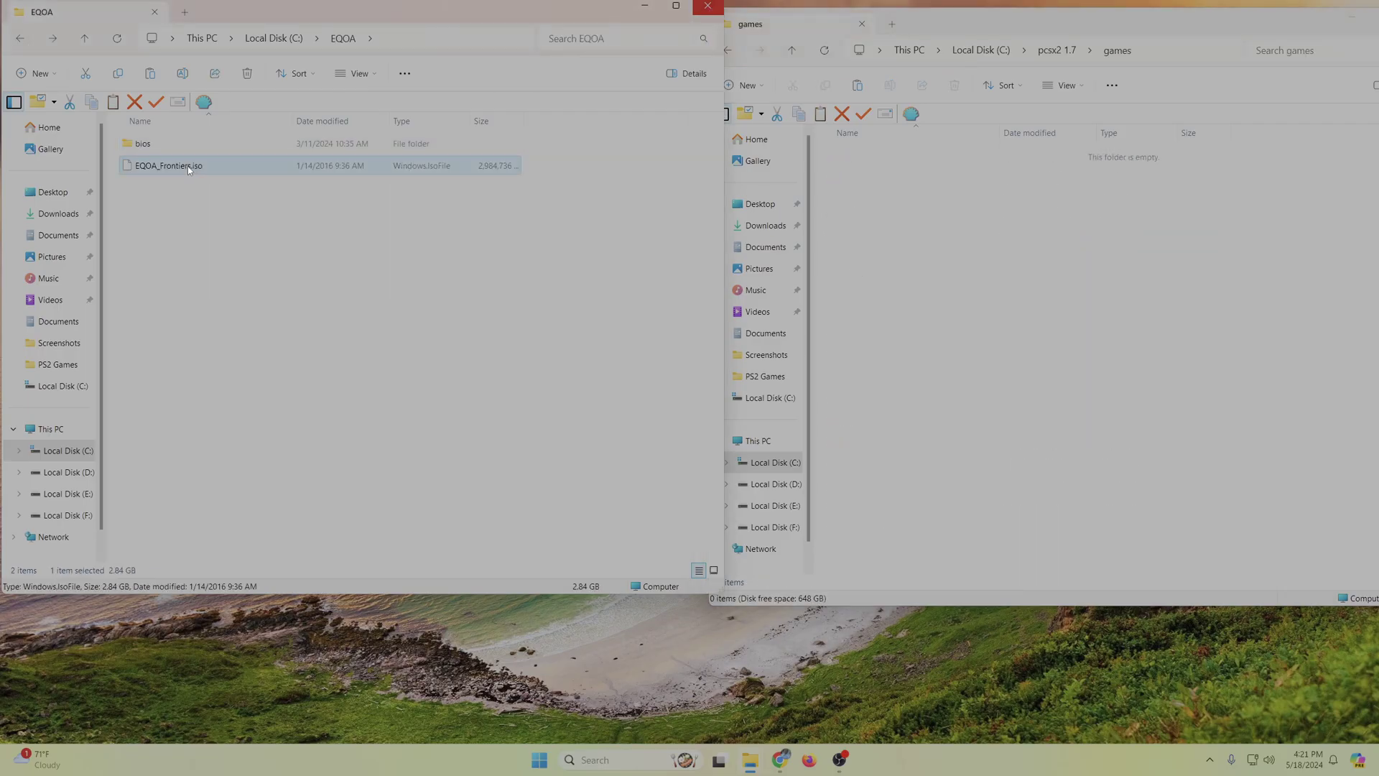
right_click(189, 169)
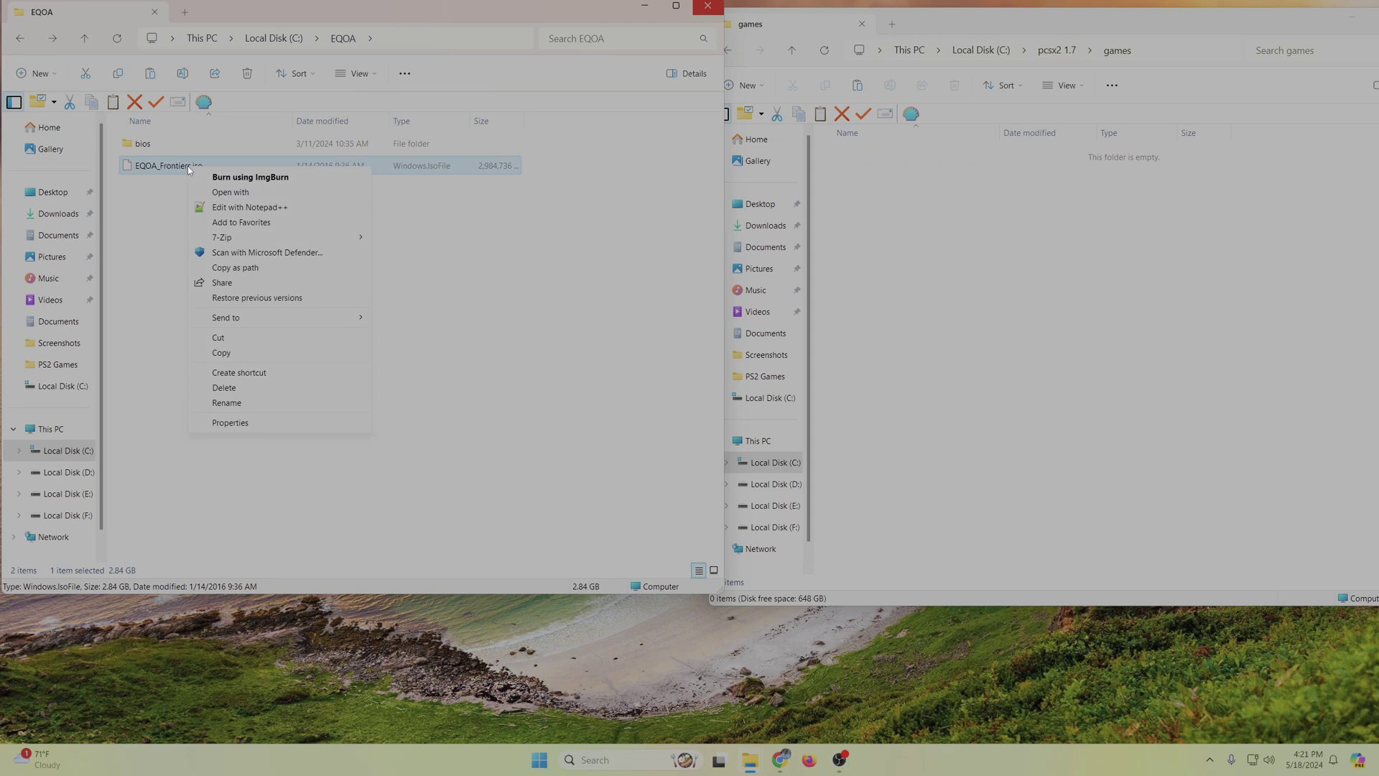
click(243, 352)
right_click(997, 256)
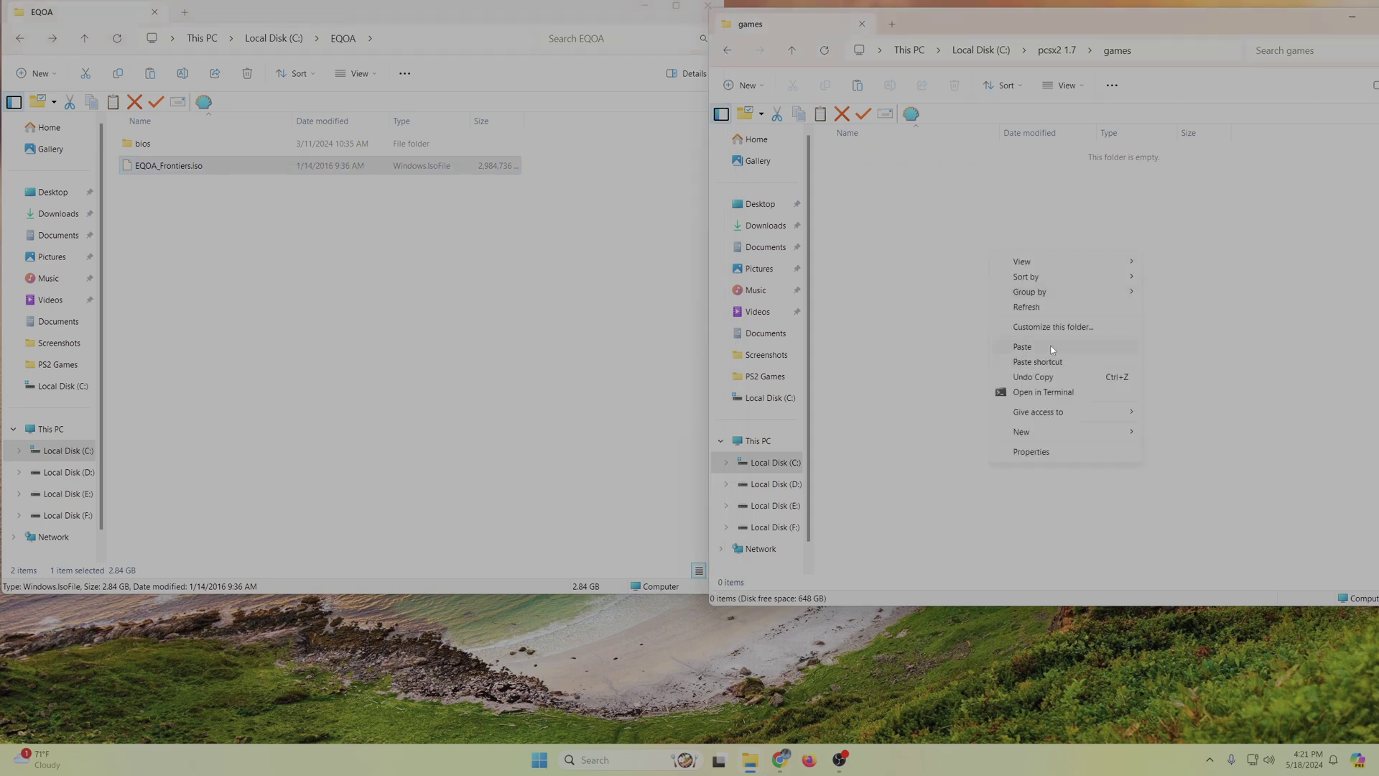
click(1053, 349)
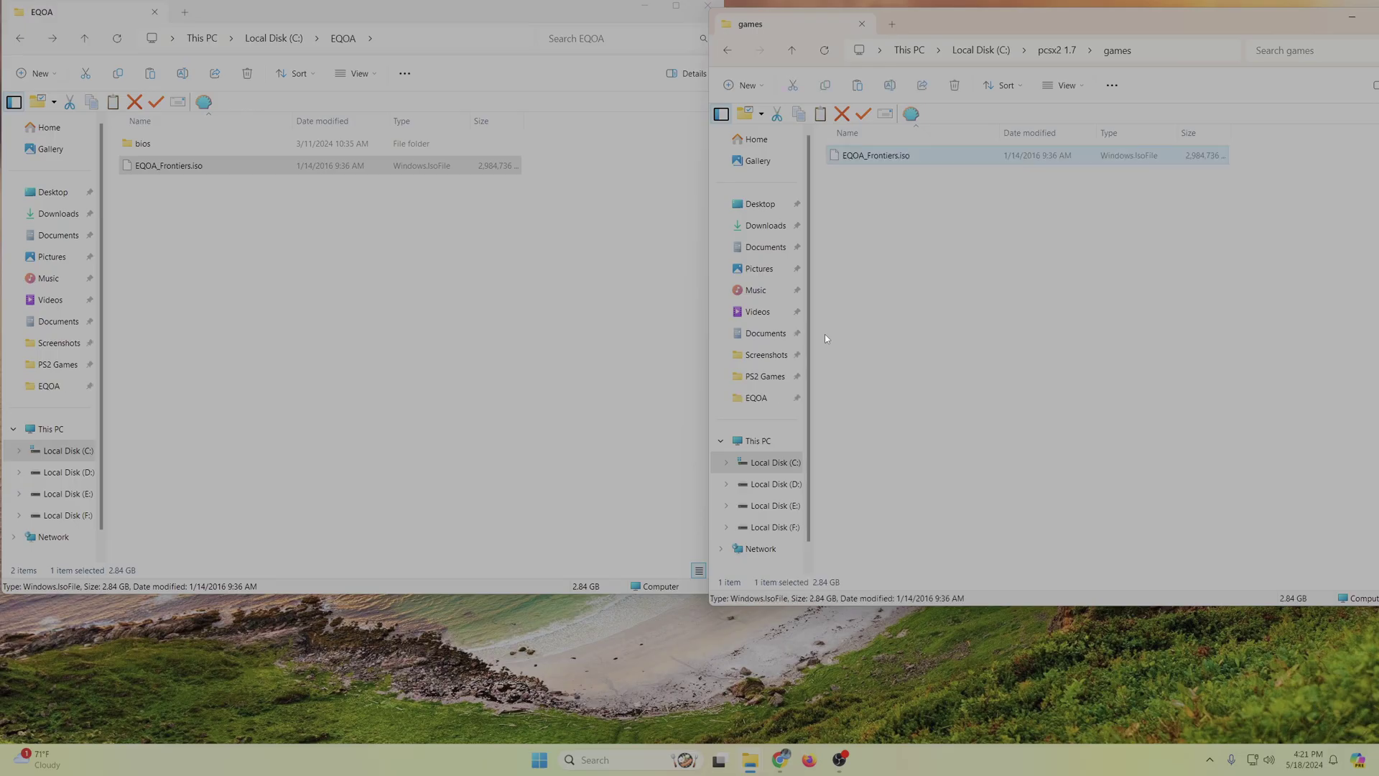
click(621, 20)
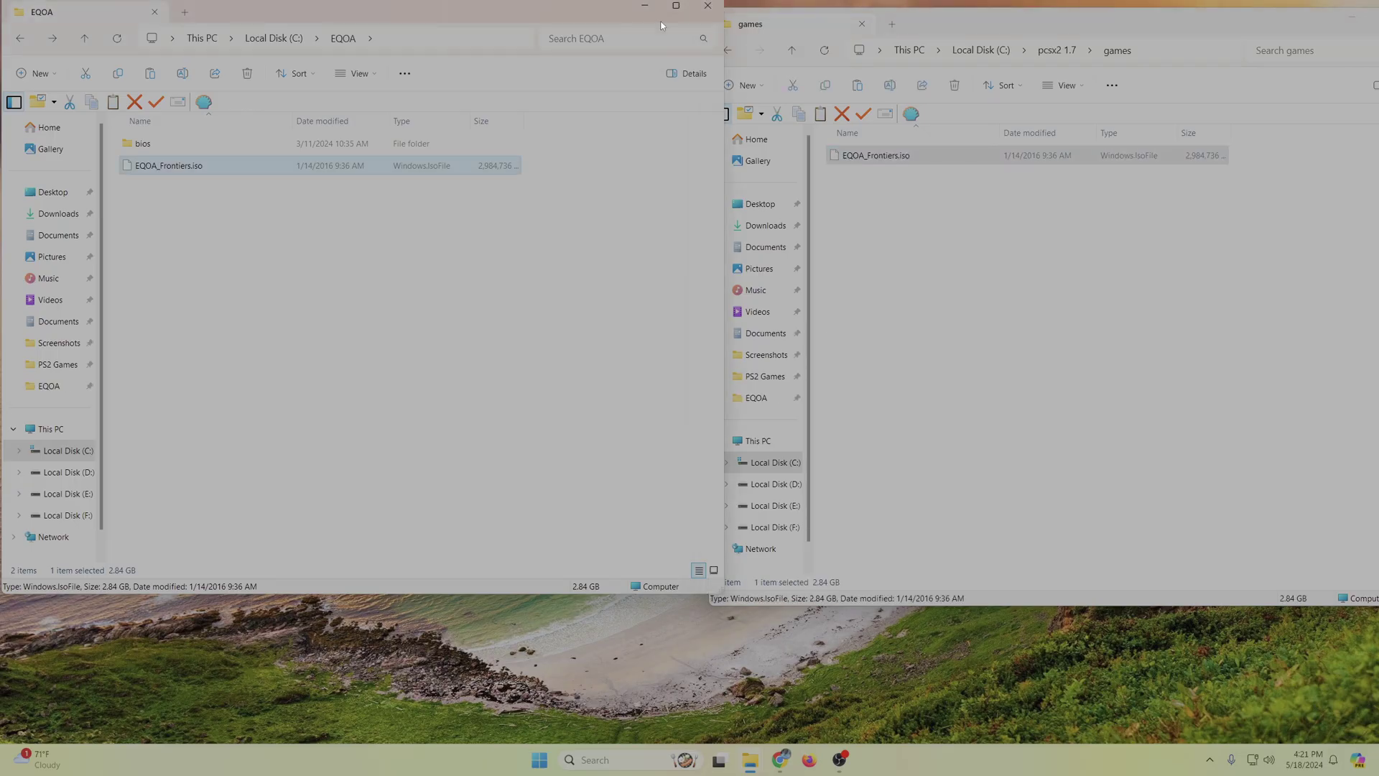
click(707, 6)
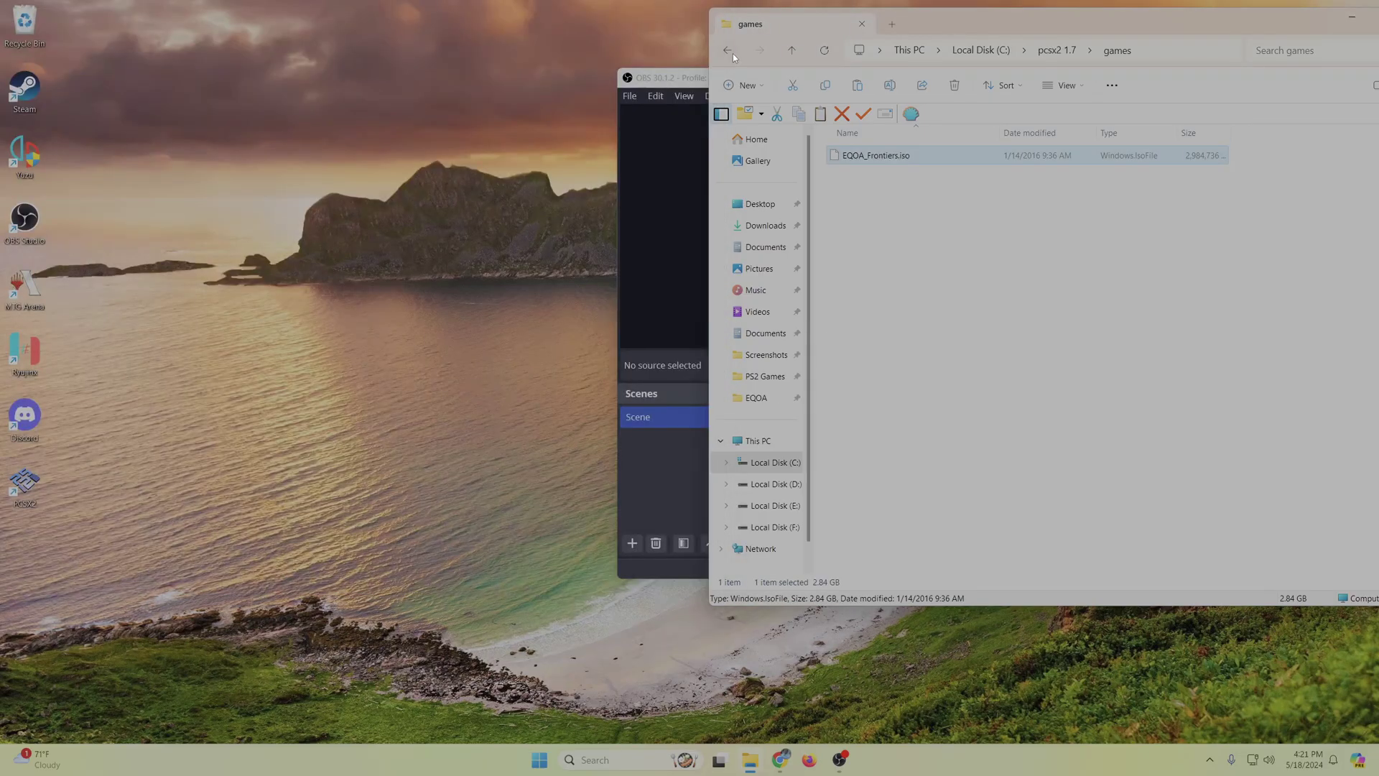
Step: Launch pcsx2-qt directly from the pcsx2 1.7 folder and close the emulator again
click(727, 50)
scroll(938, 424, down, 3)
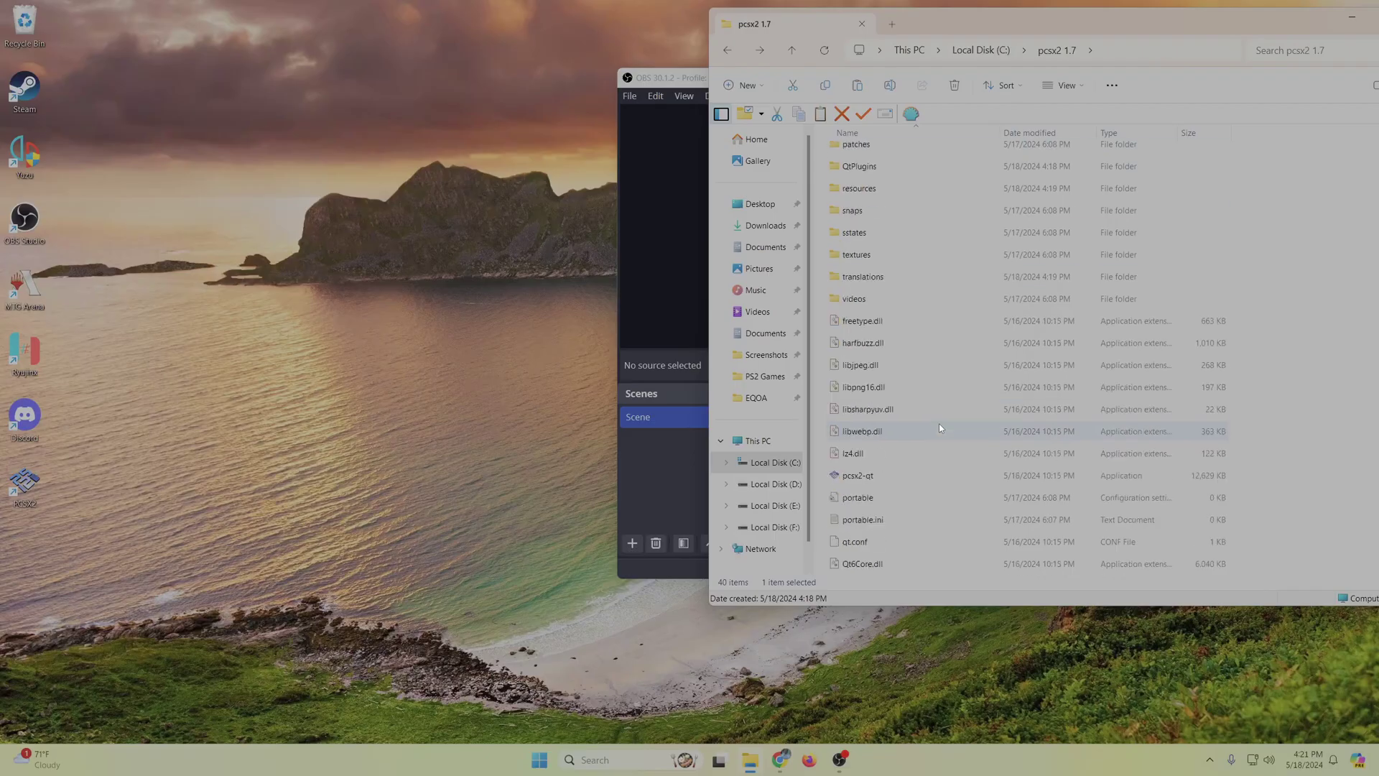
double_click(906, 482)
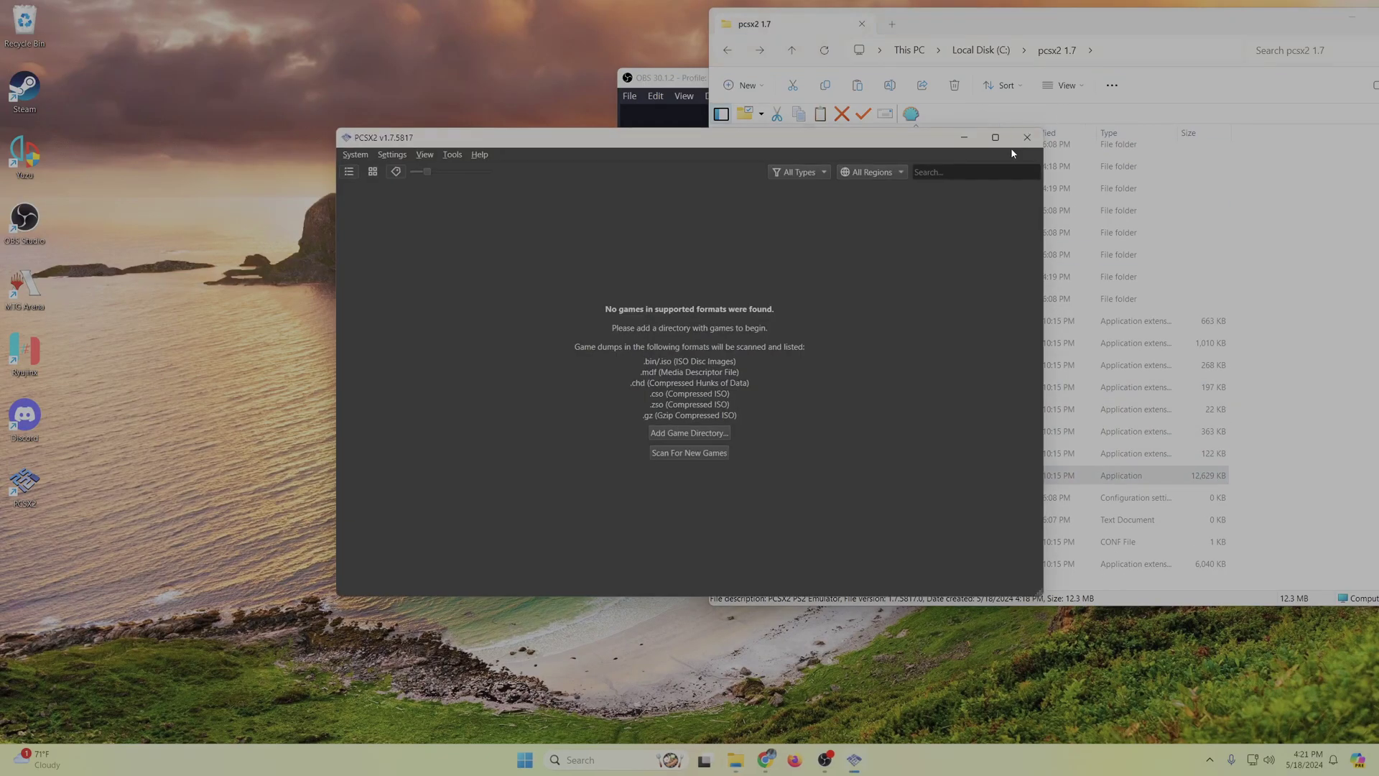
click(1027, 137)
Step: Close the pcsx2 1.7 folder window and start the emulator from the PCSX2 desktop shortcut
drag(1331, 16, 1253, 18)
click(1342, 23)
double_click(24, 481)
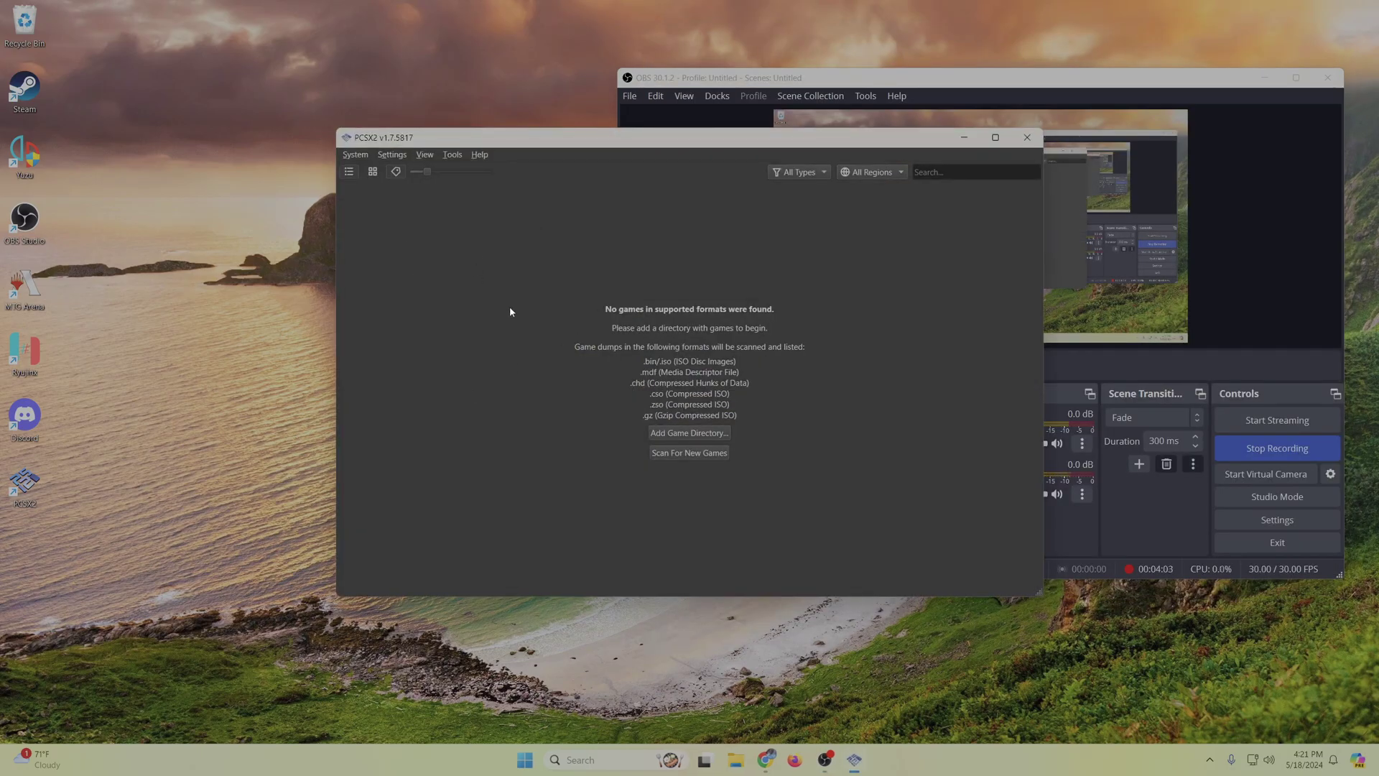
Step: Add C:\pcsx2 1.7\games as a game directory in PCSX2 and have it scanned recursively
click(690, 434)
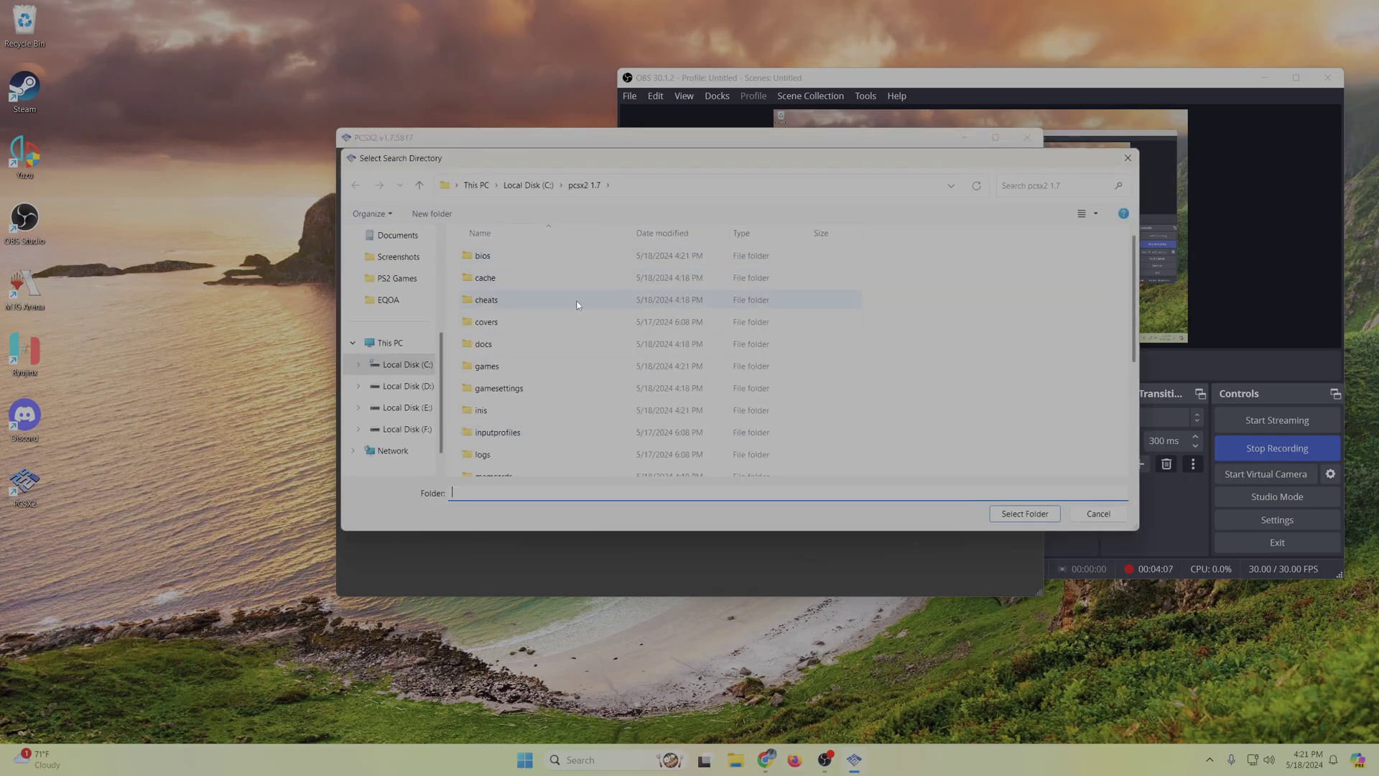
double_click(487, 366)
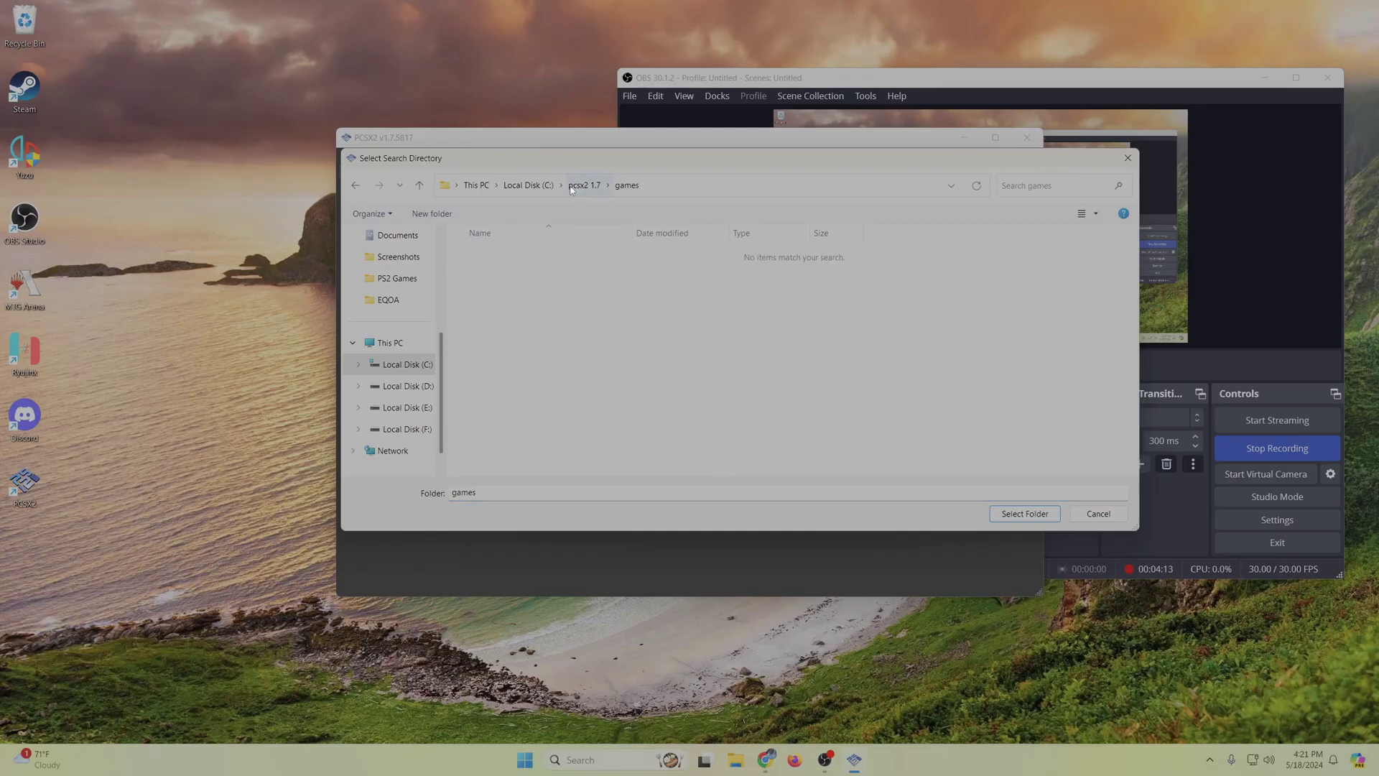
click(353, 187)
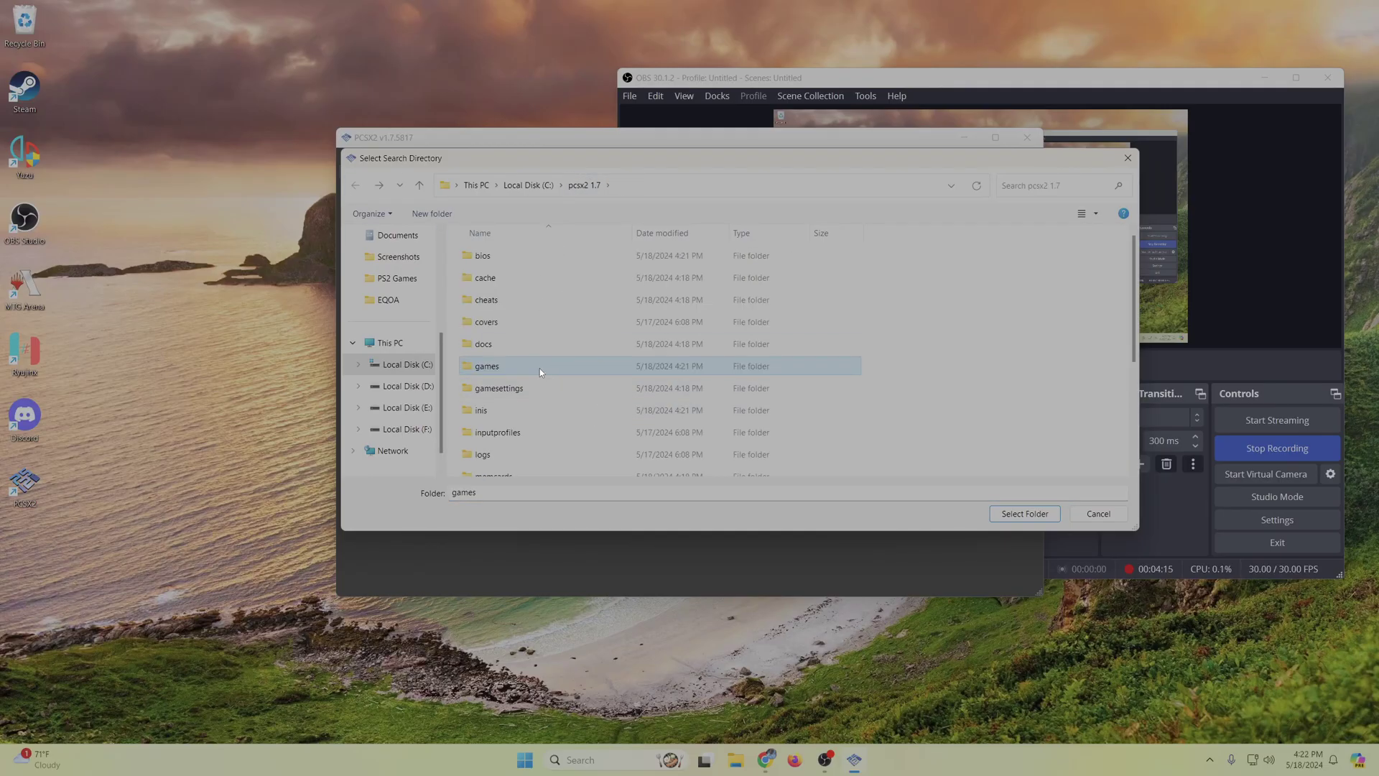
double_click(496, 368)
click(1016, 515)
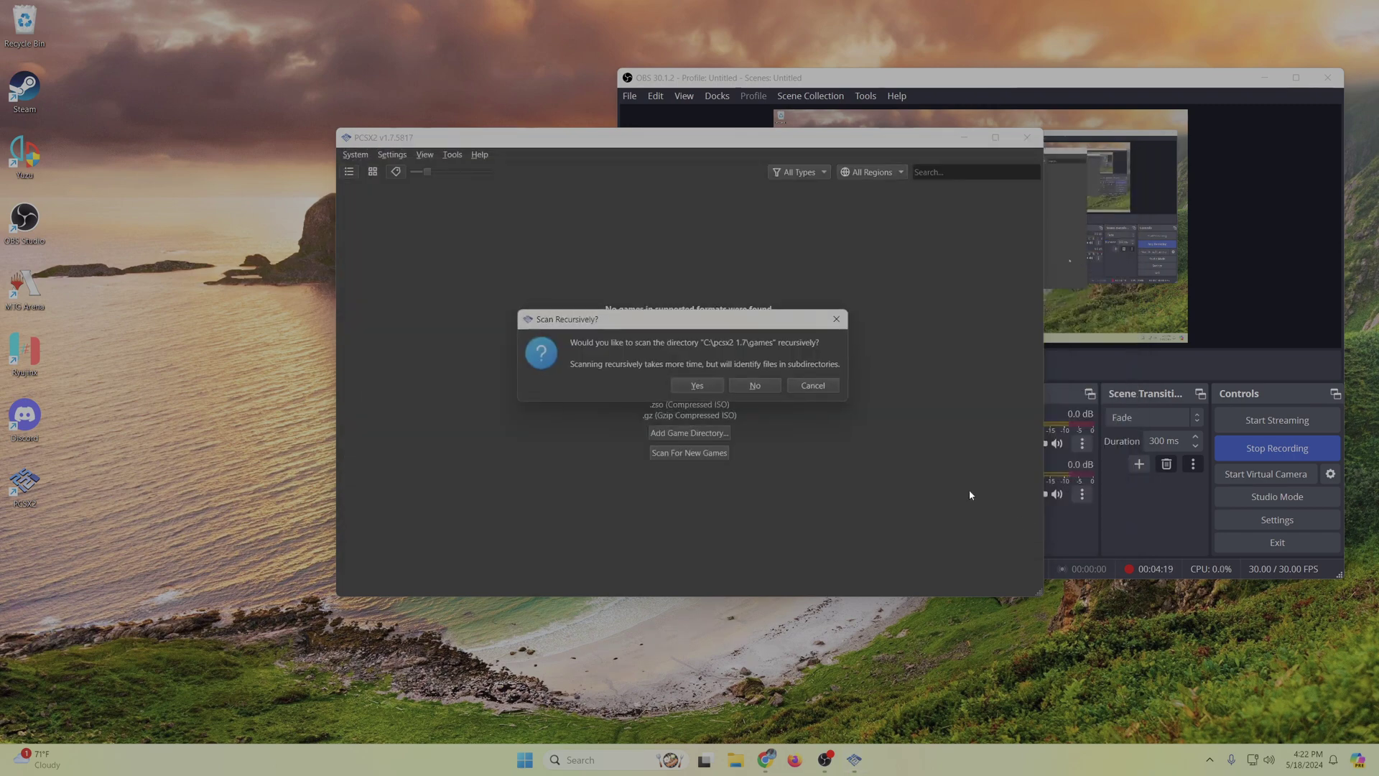
click(698, 388)
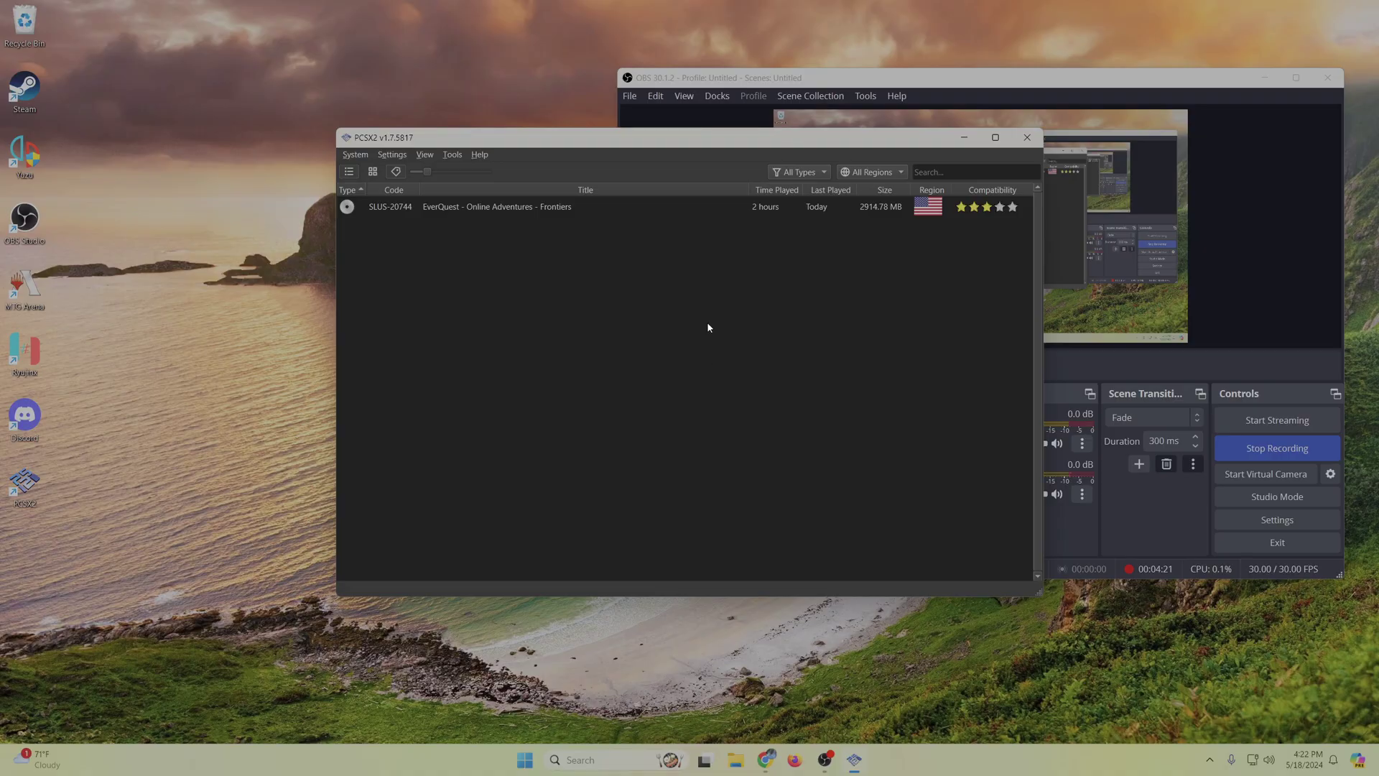
Step: Open the properties of EverQuest - Online Adventures - Frontiers and check its cheats settings
click(480, 208)
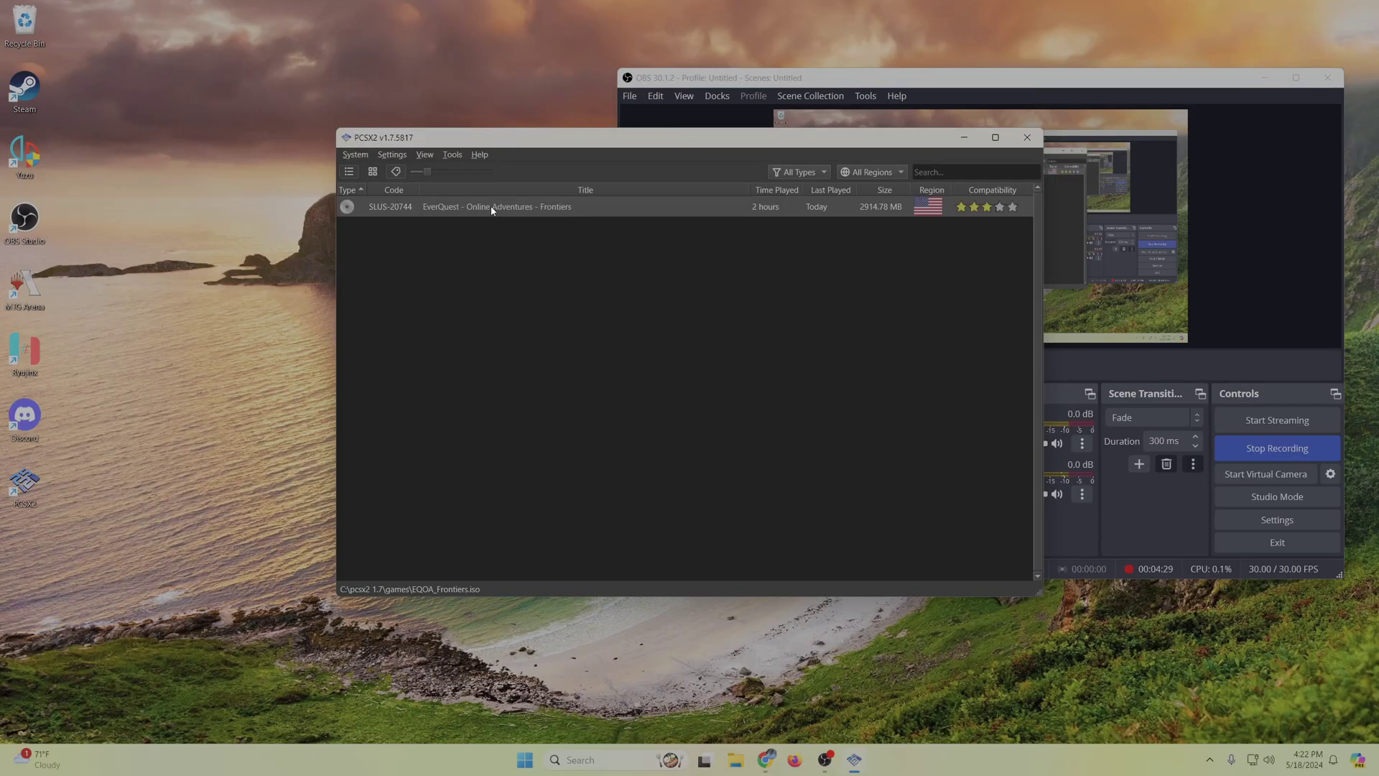
right_click(492, 208)
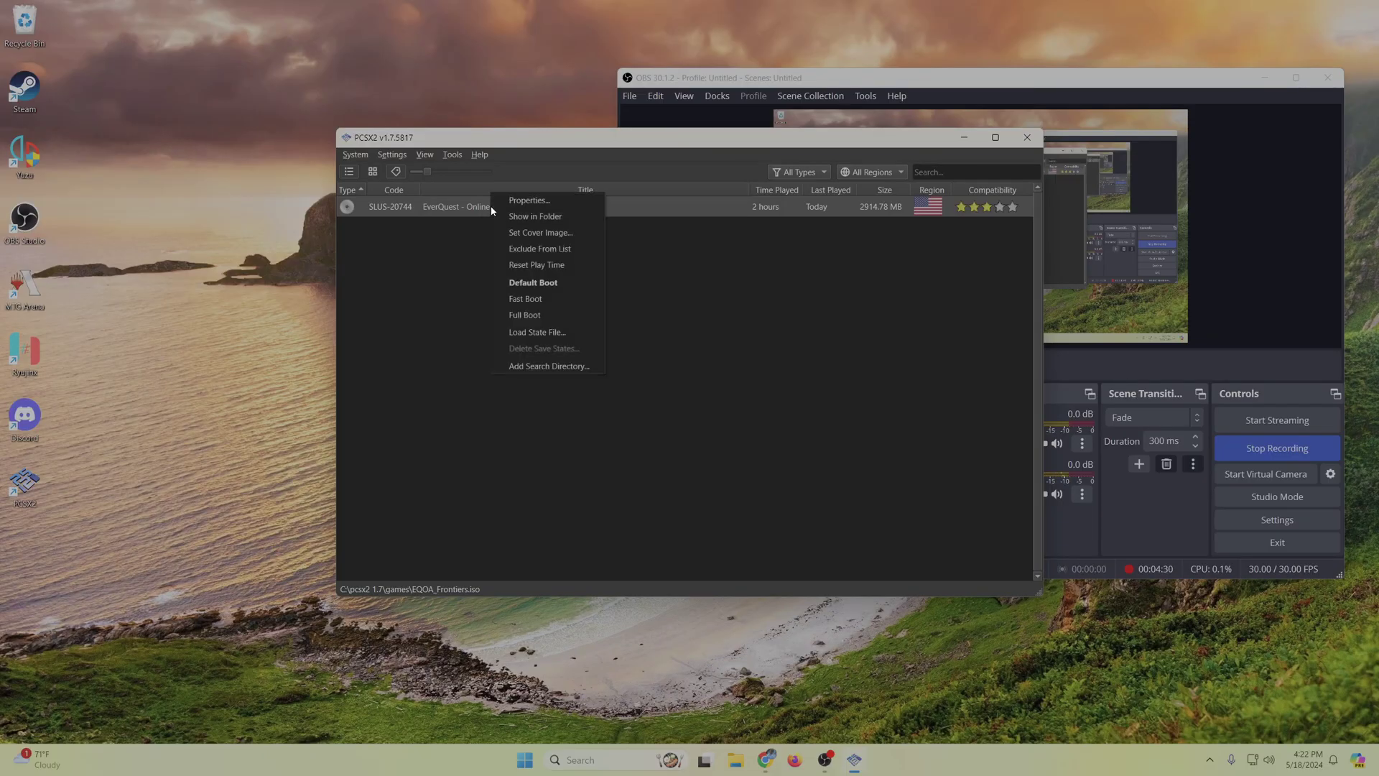
click(536, 203)
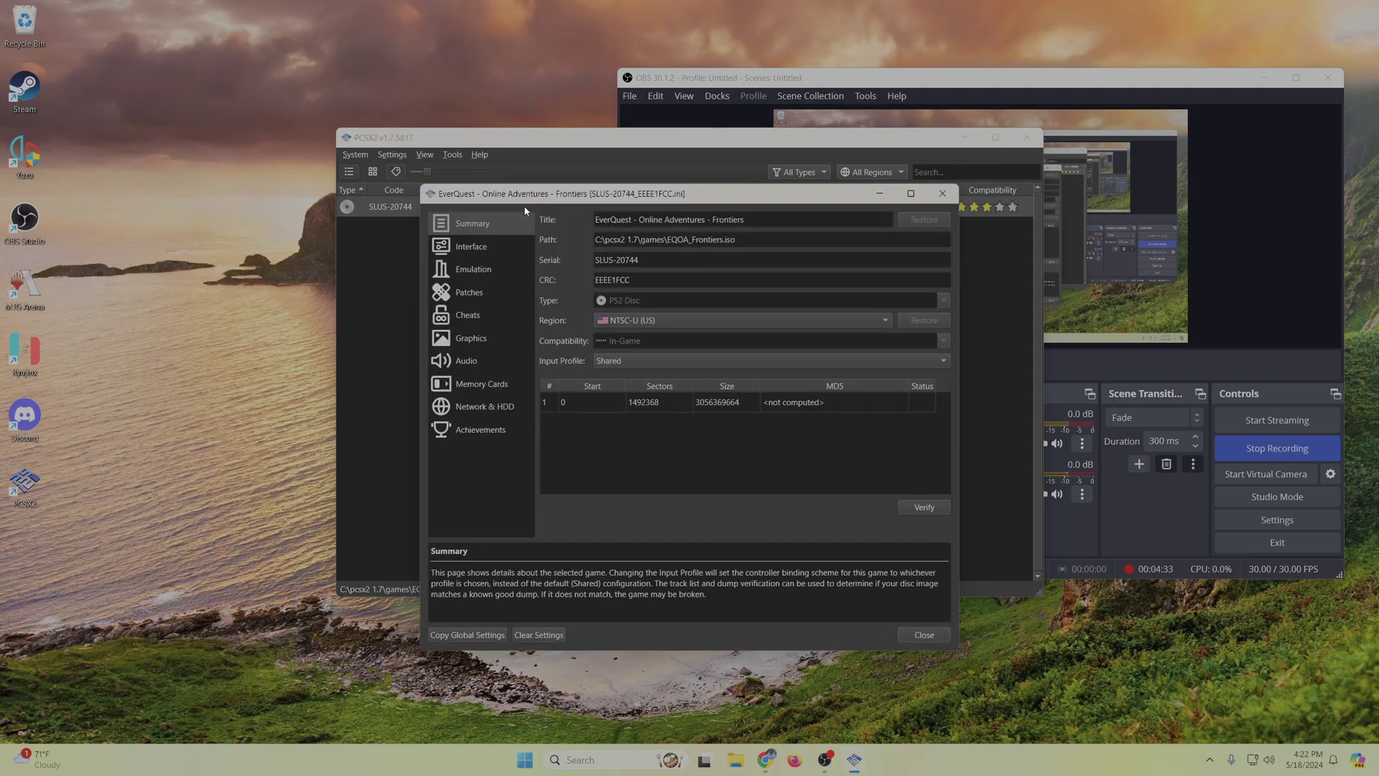
click(481, 315)
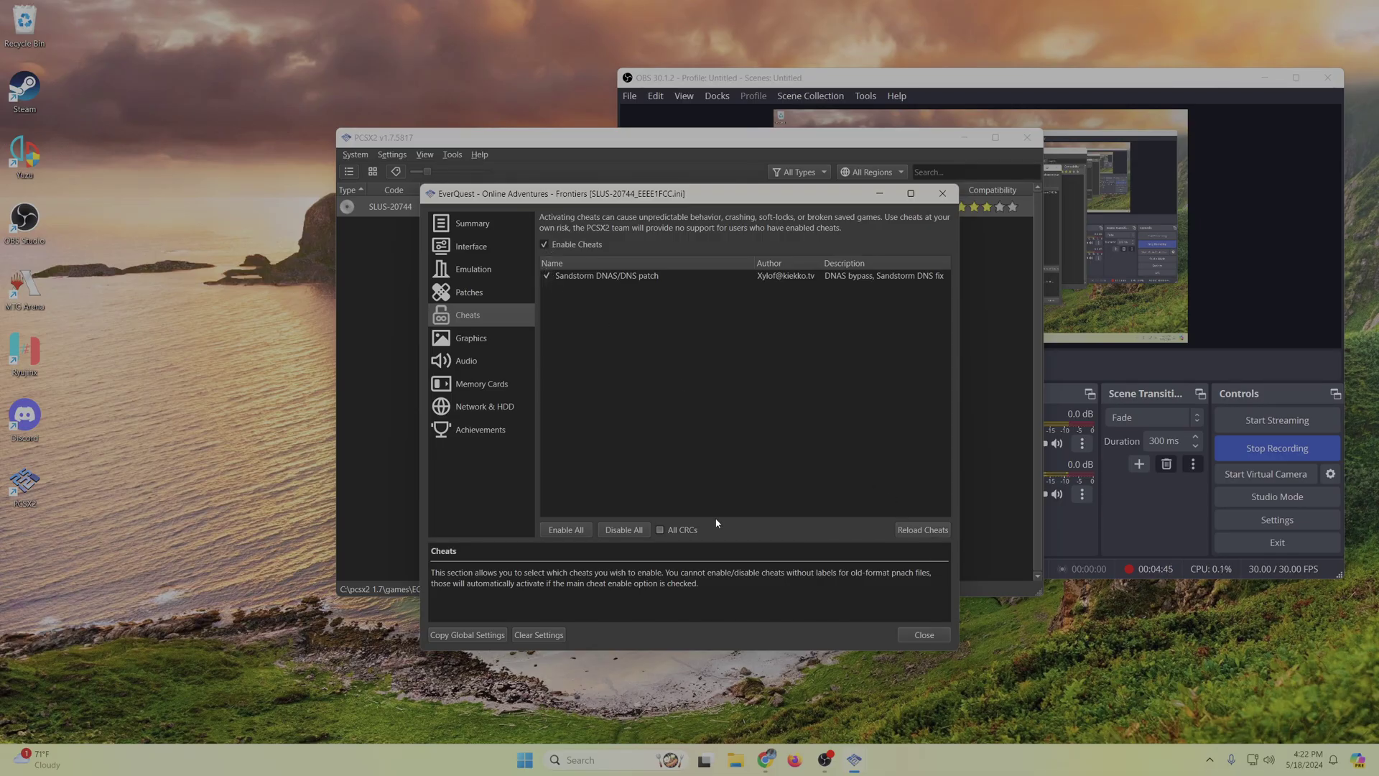
Step: Close the game properties and automatically map Controller Port 1 to the SDL-0 (XInput Controller) device
click(942, 194)
click(391, 154)
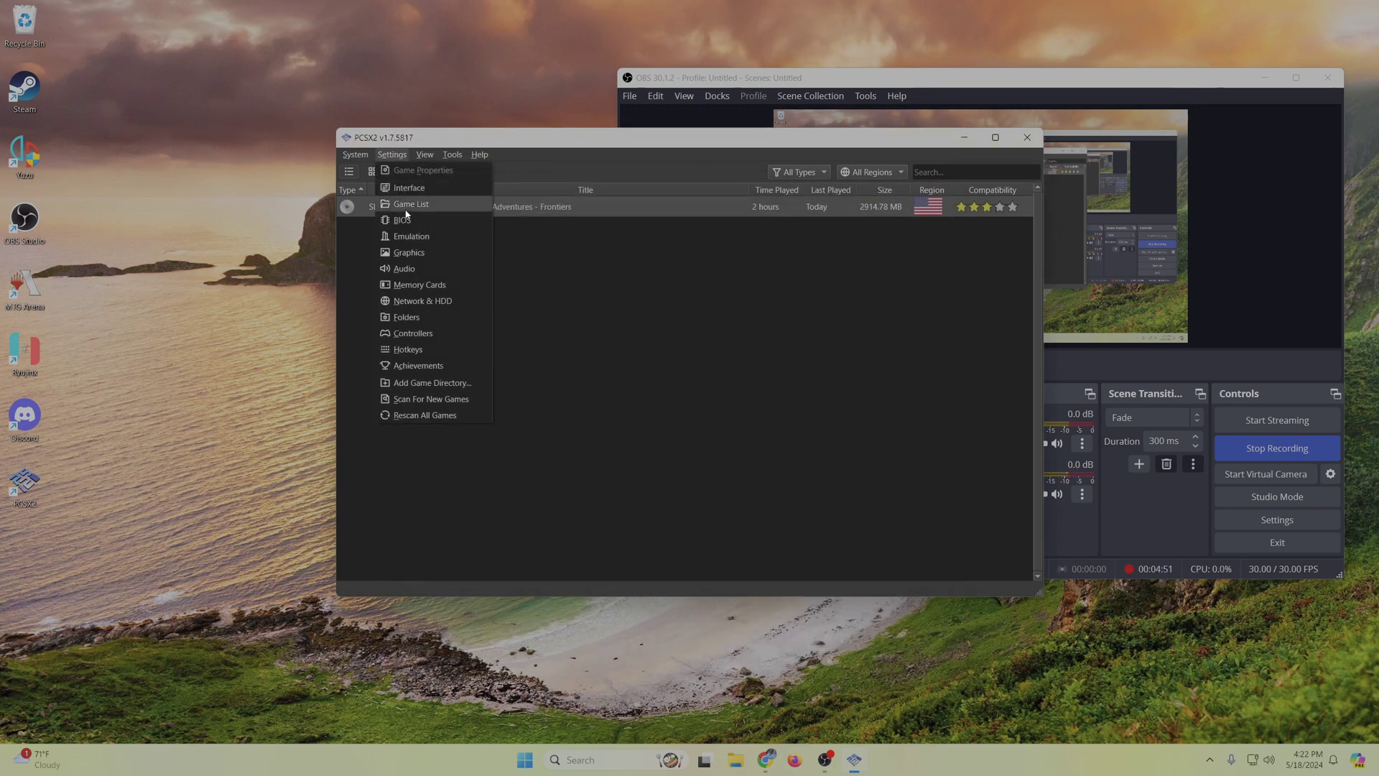
click(426, 333)
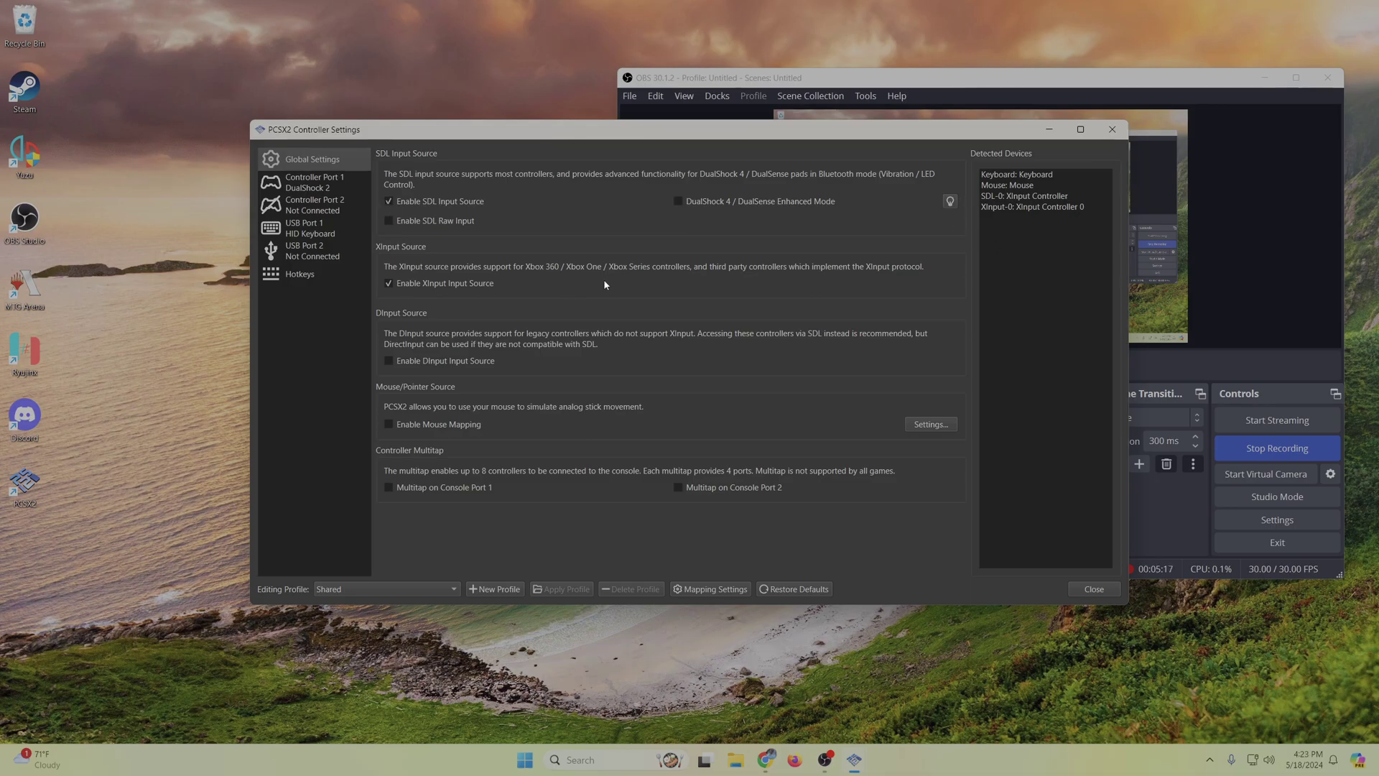
click(337, 188)
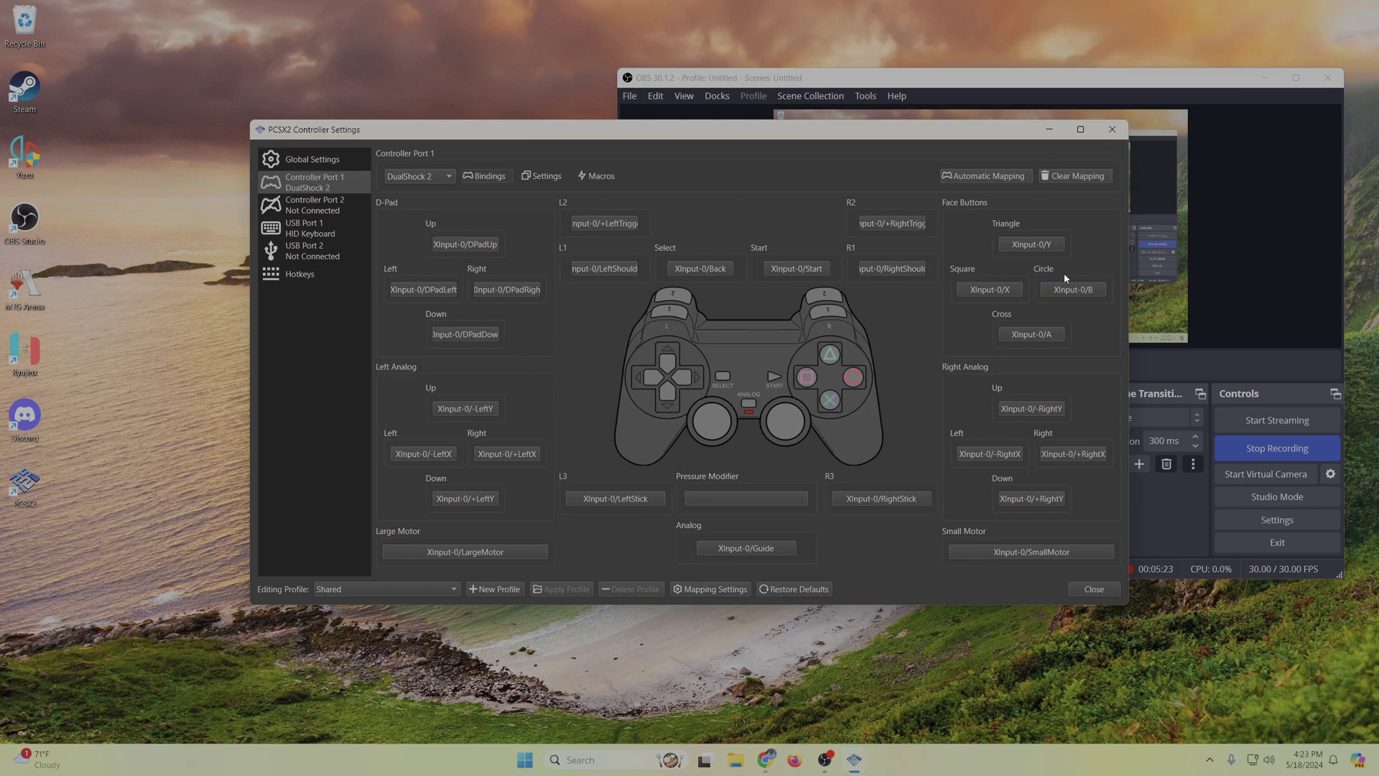
click(988, 180)
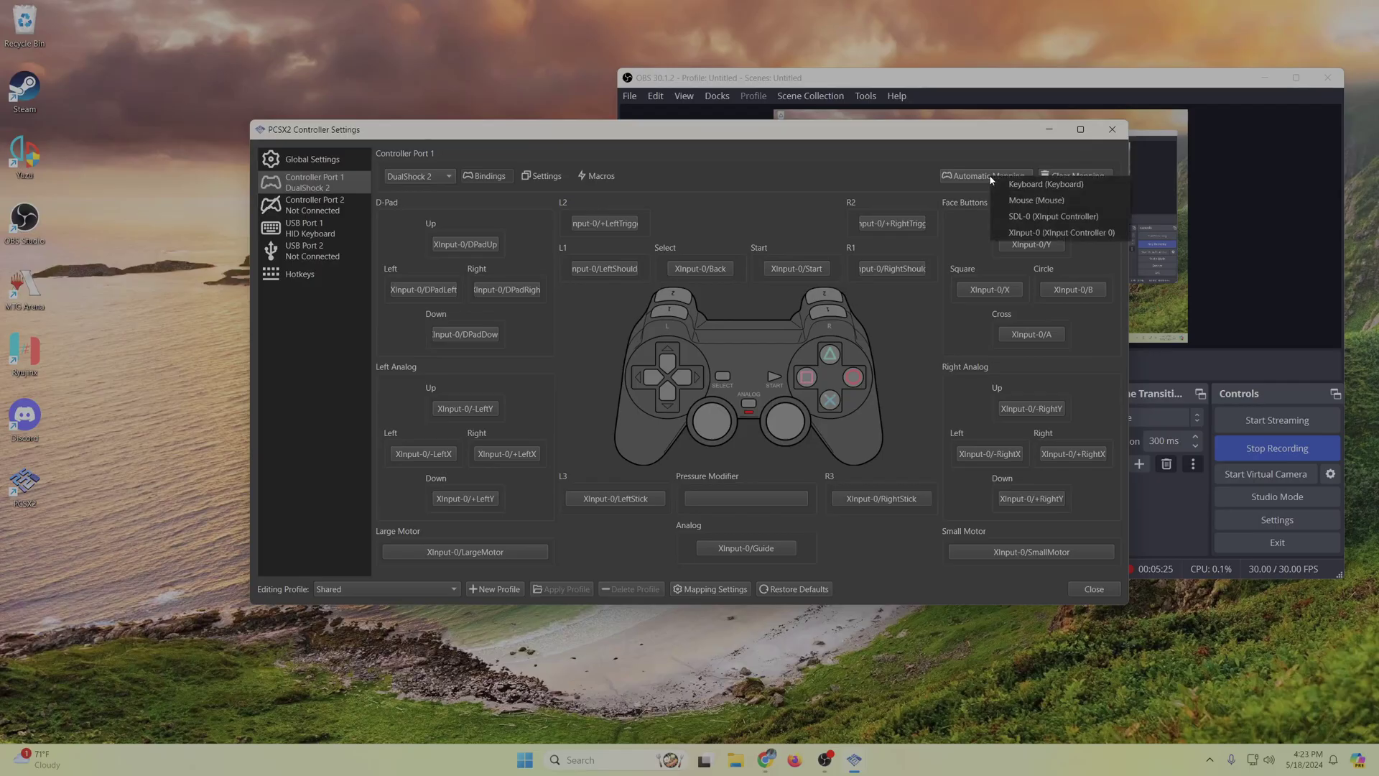
click(1072, 224)
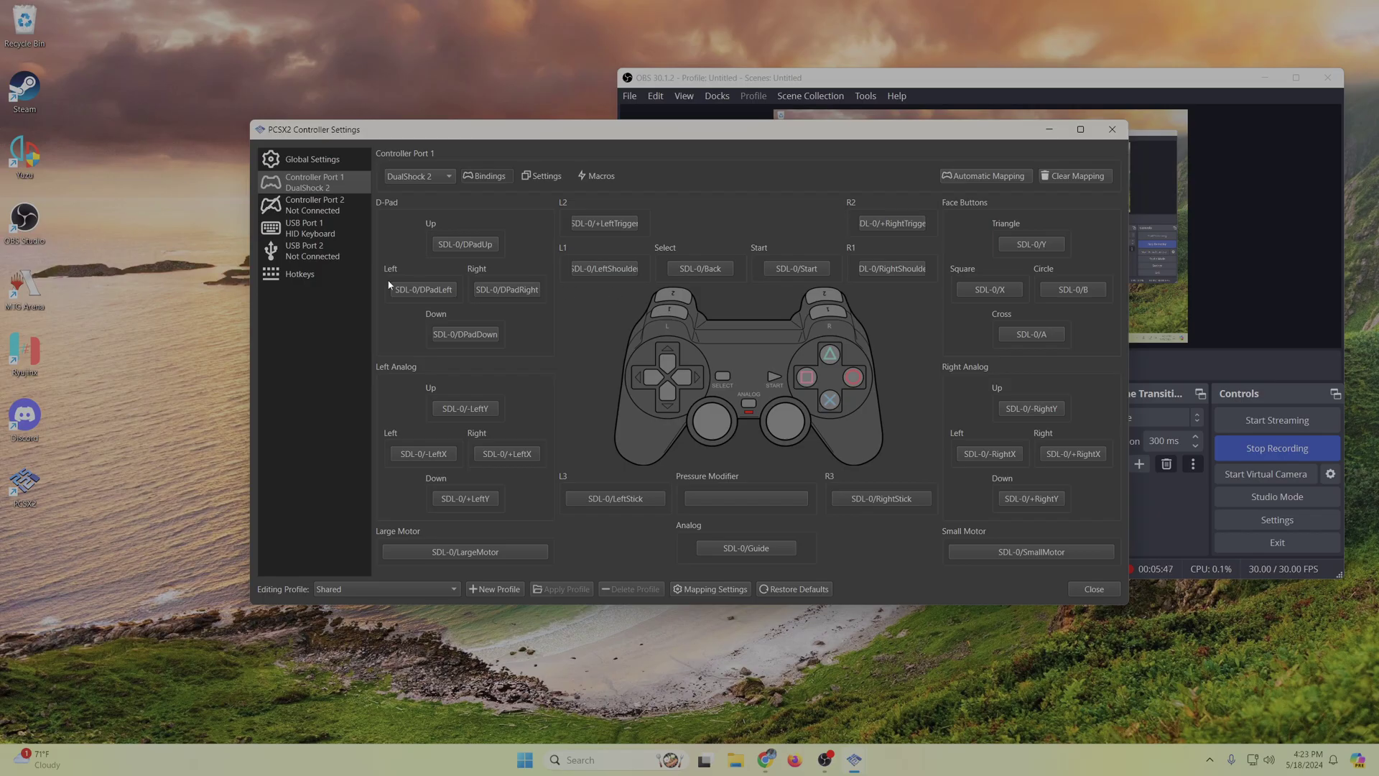
Step: Review the USB Port 1 and hotkey assignments in the controller settings, and close the settings window
click(326, 233)
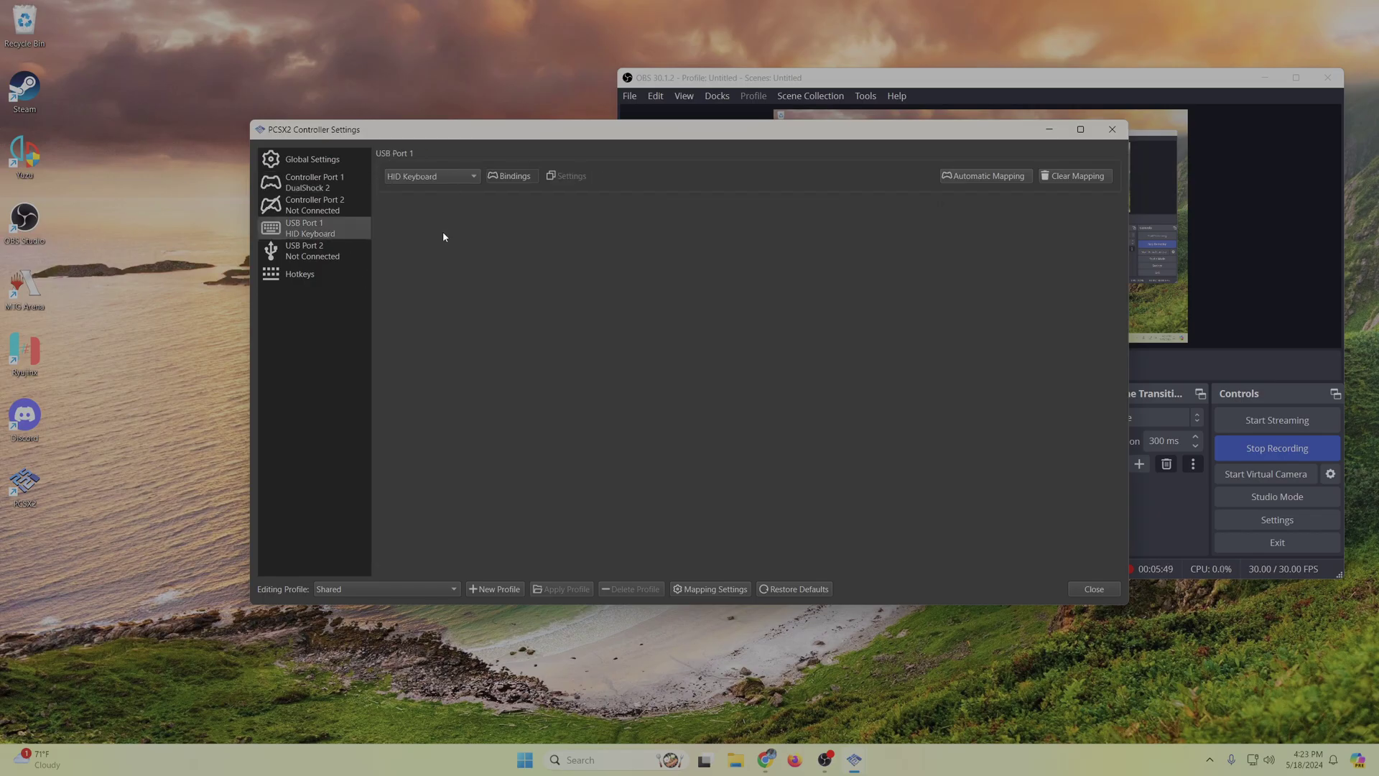
click(328, 278)
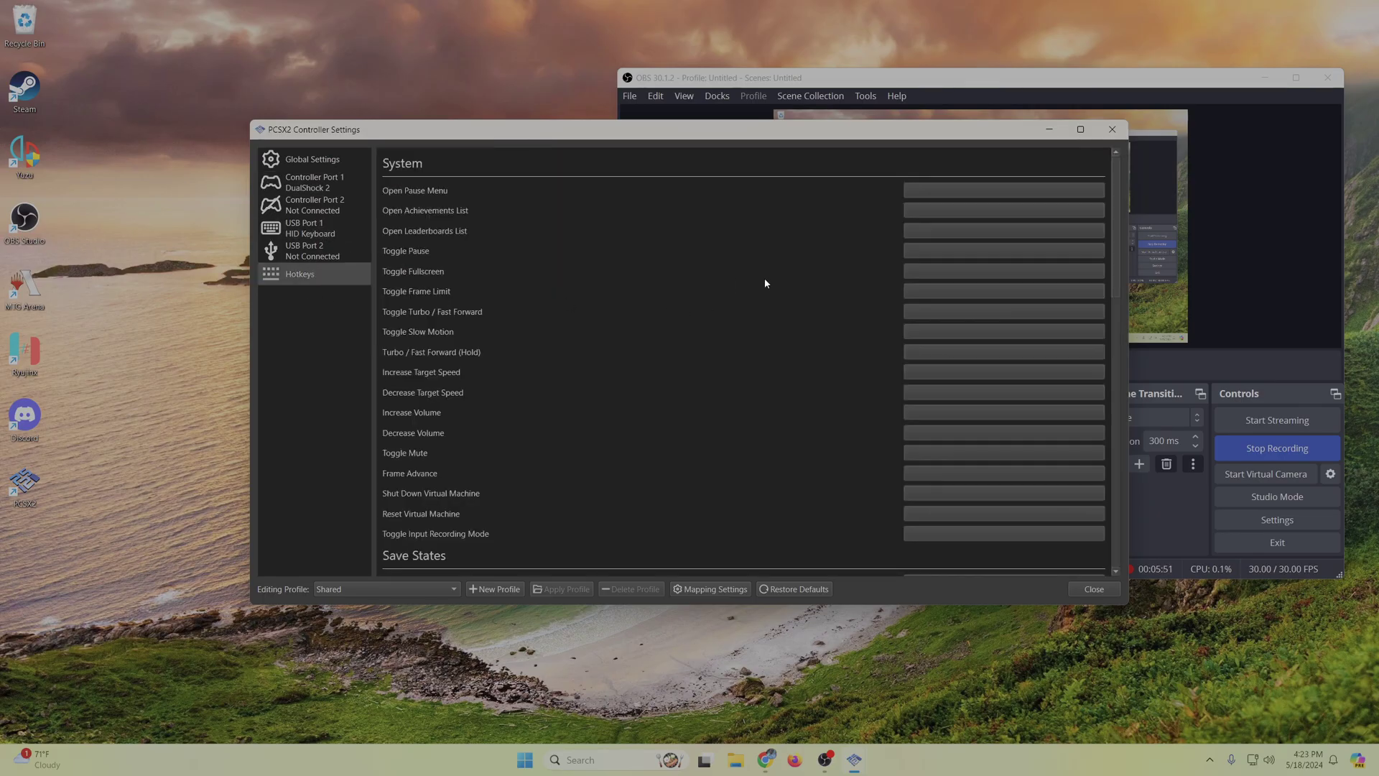
scroll(766, 284, down, 8)
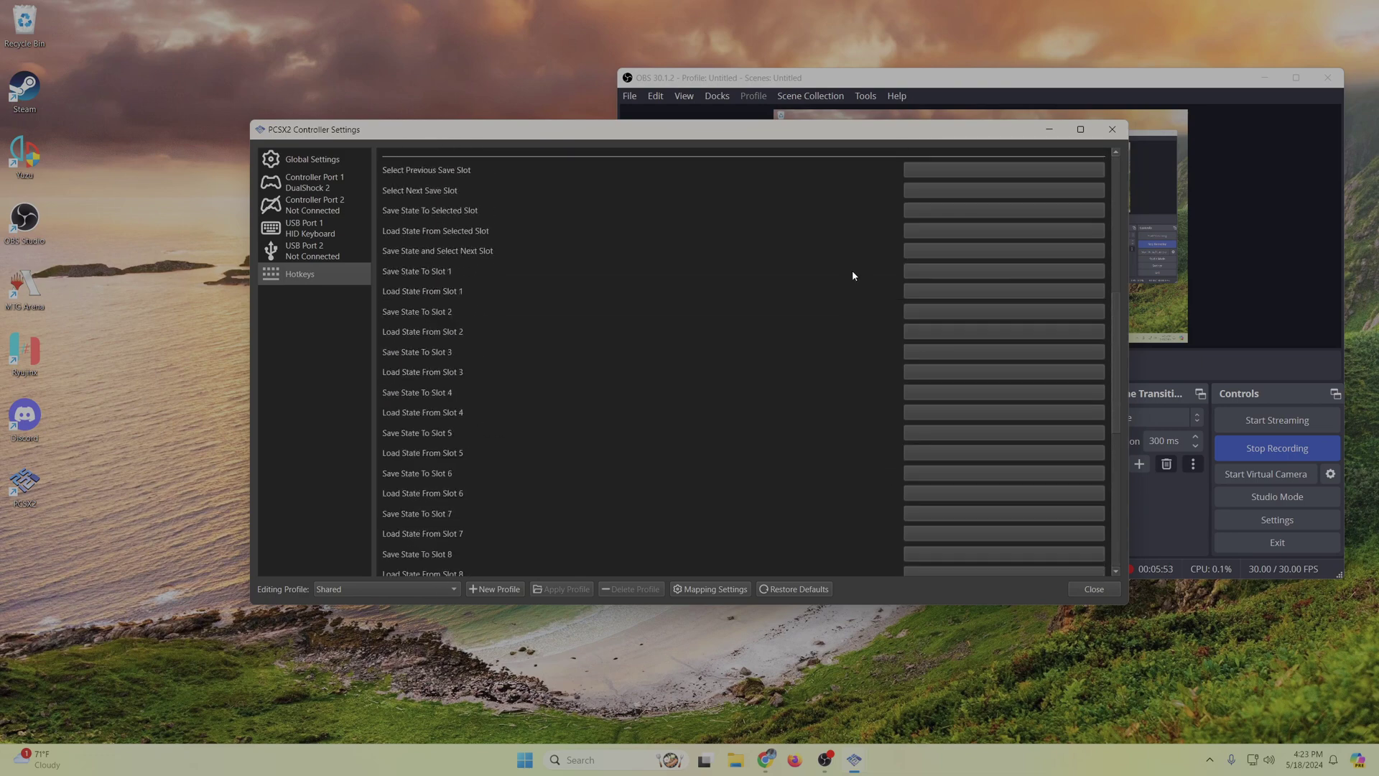
scroll(853, 276, up, 8)
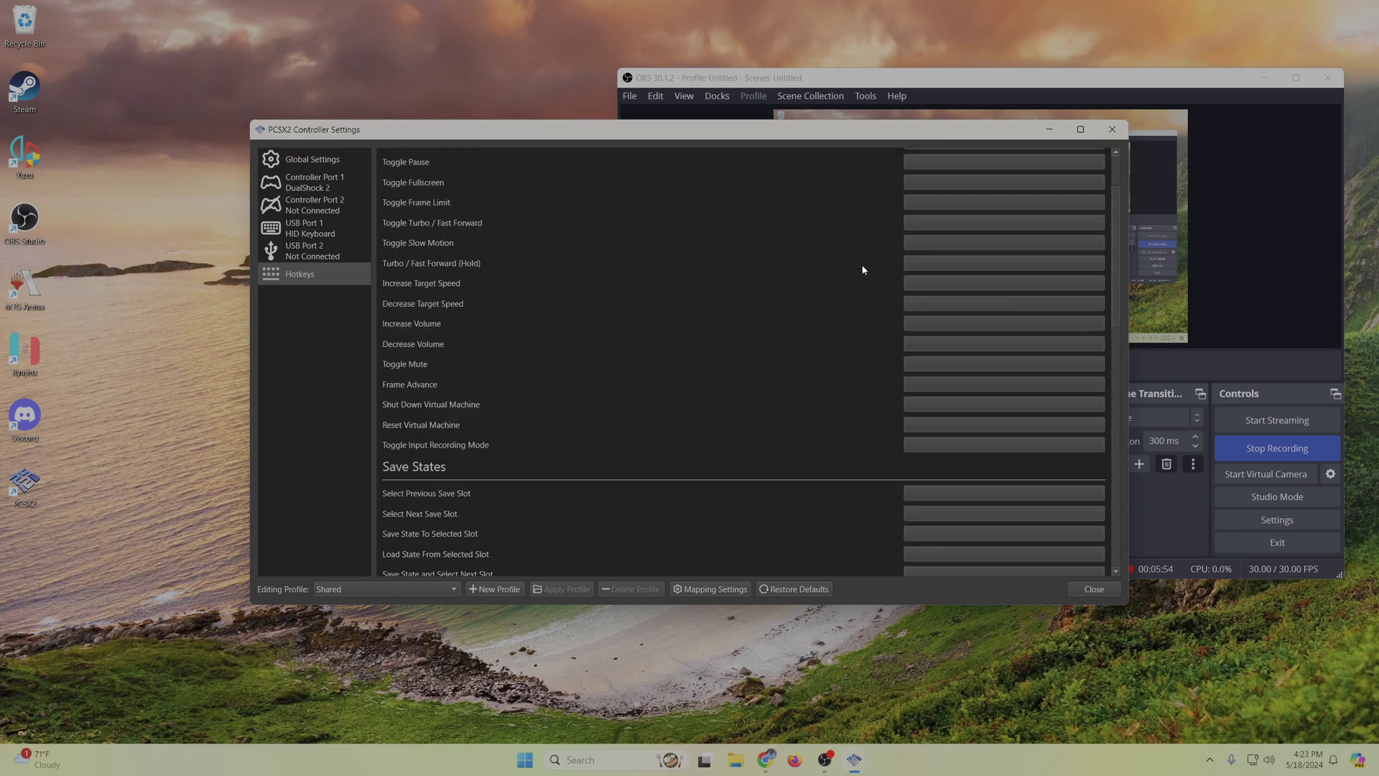
click(1093, 590)
Step: Check the emulator's Network & HDD and Emulation settings, and close the settings window
click(382, 156)
click(445, 311)
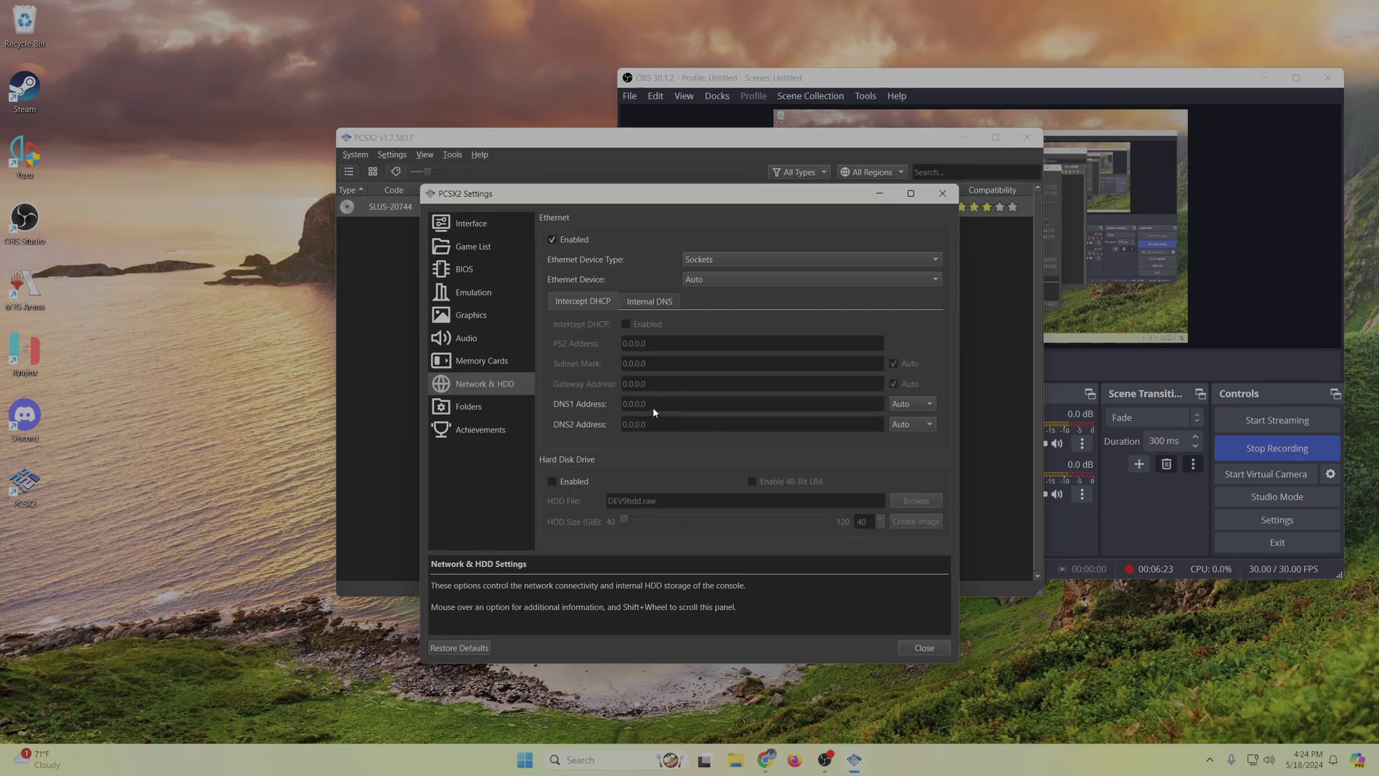
click(474, 293)
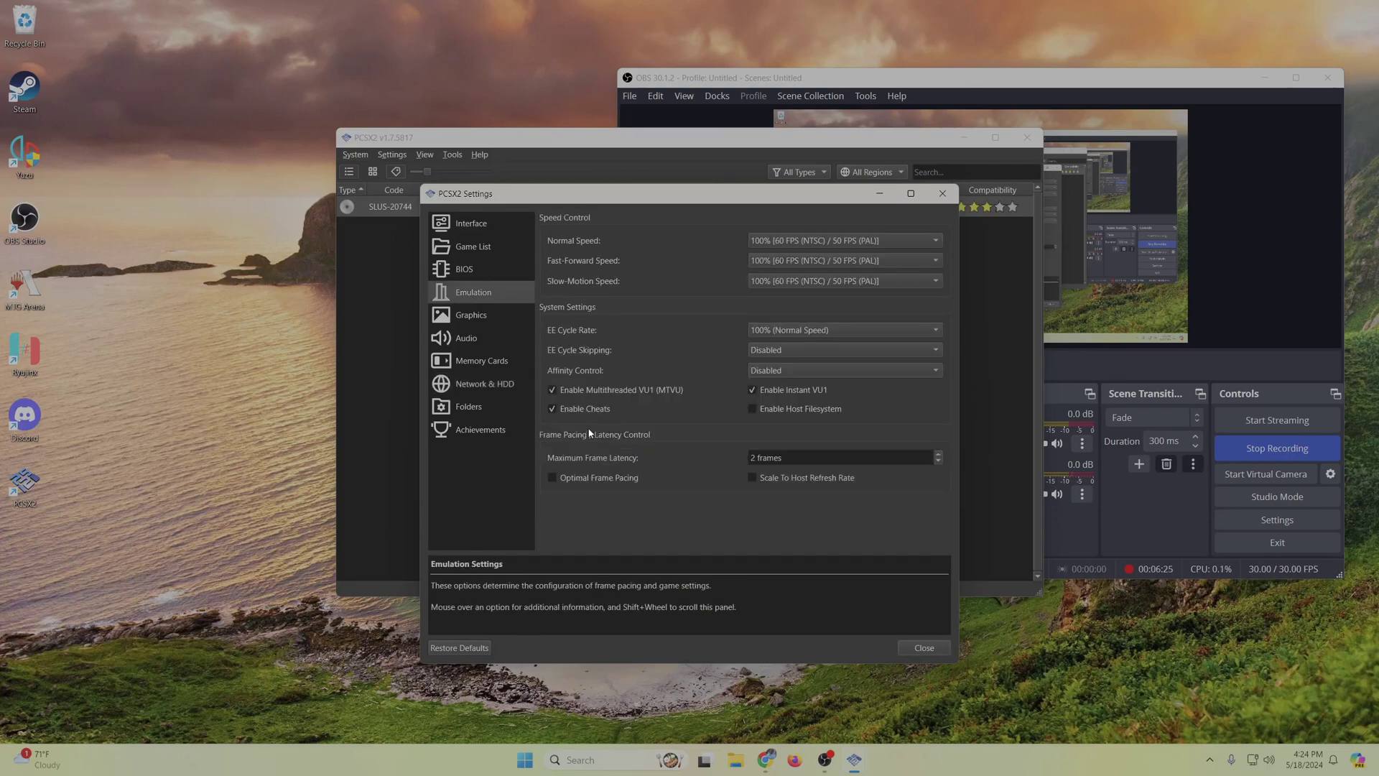
click(925, 647)
Step: Launch EverQuest - Online Adventures - Frontiers and check the emulator's graphics display settings while it loads
double_click(537, 207)
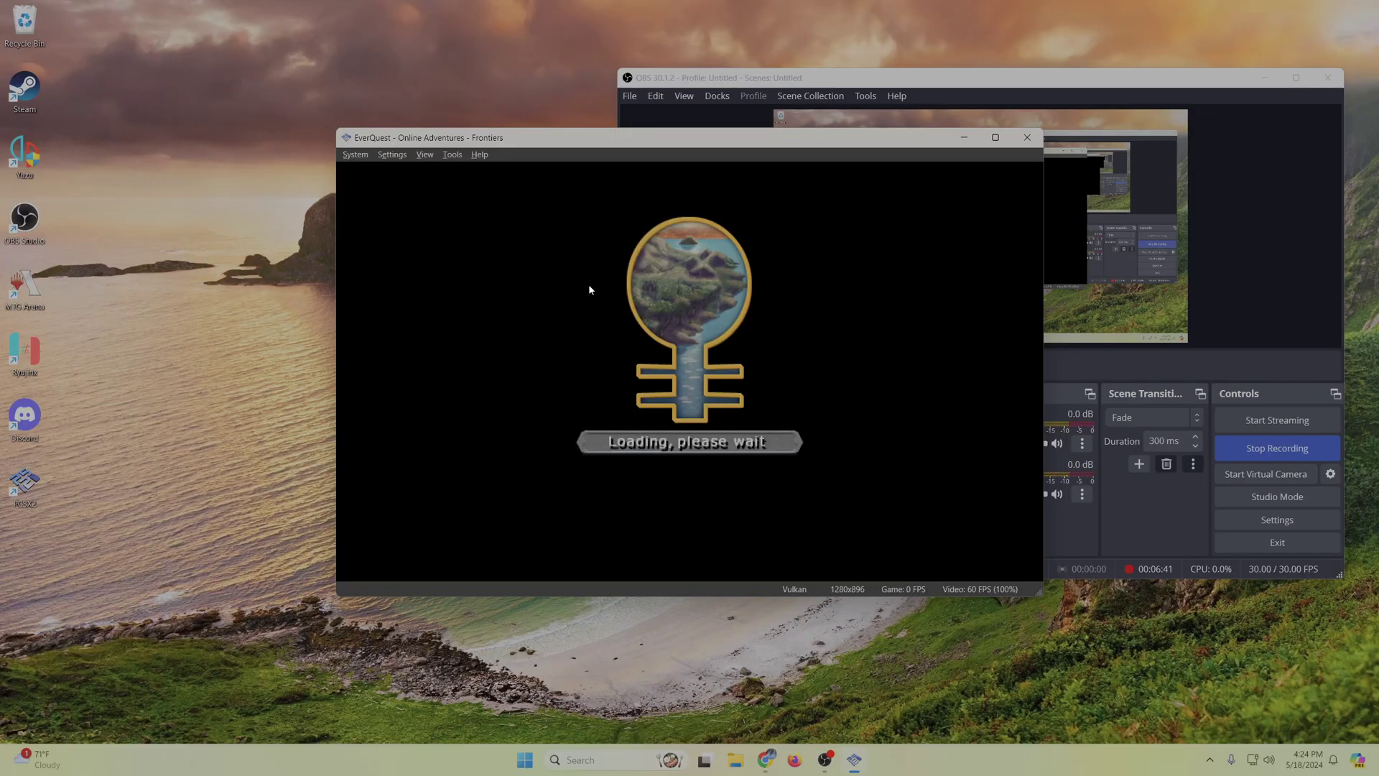
click(392, 155)
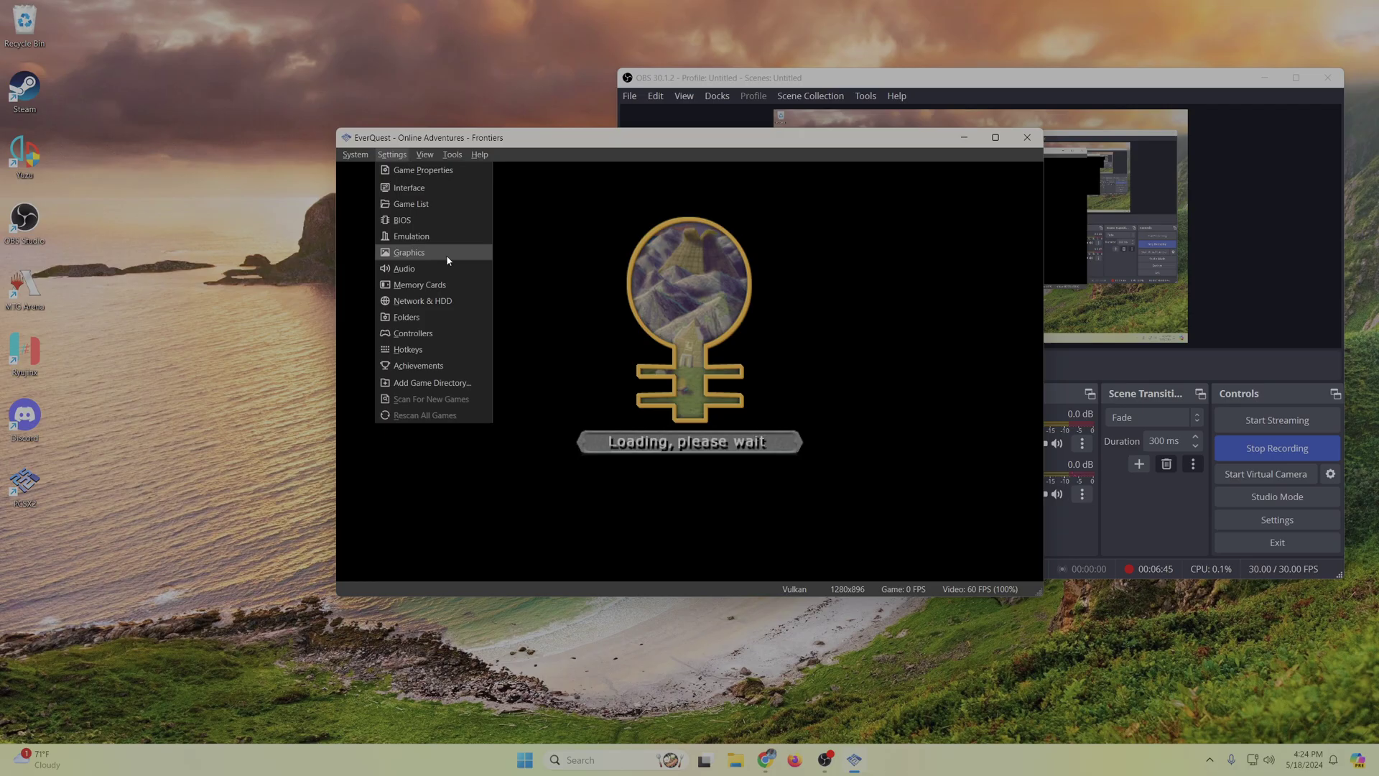
click(409, 253)
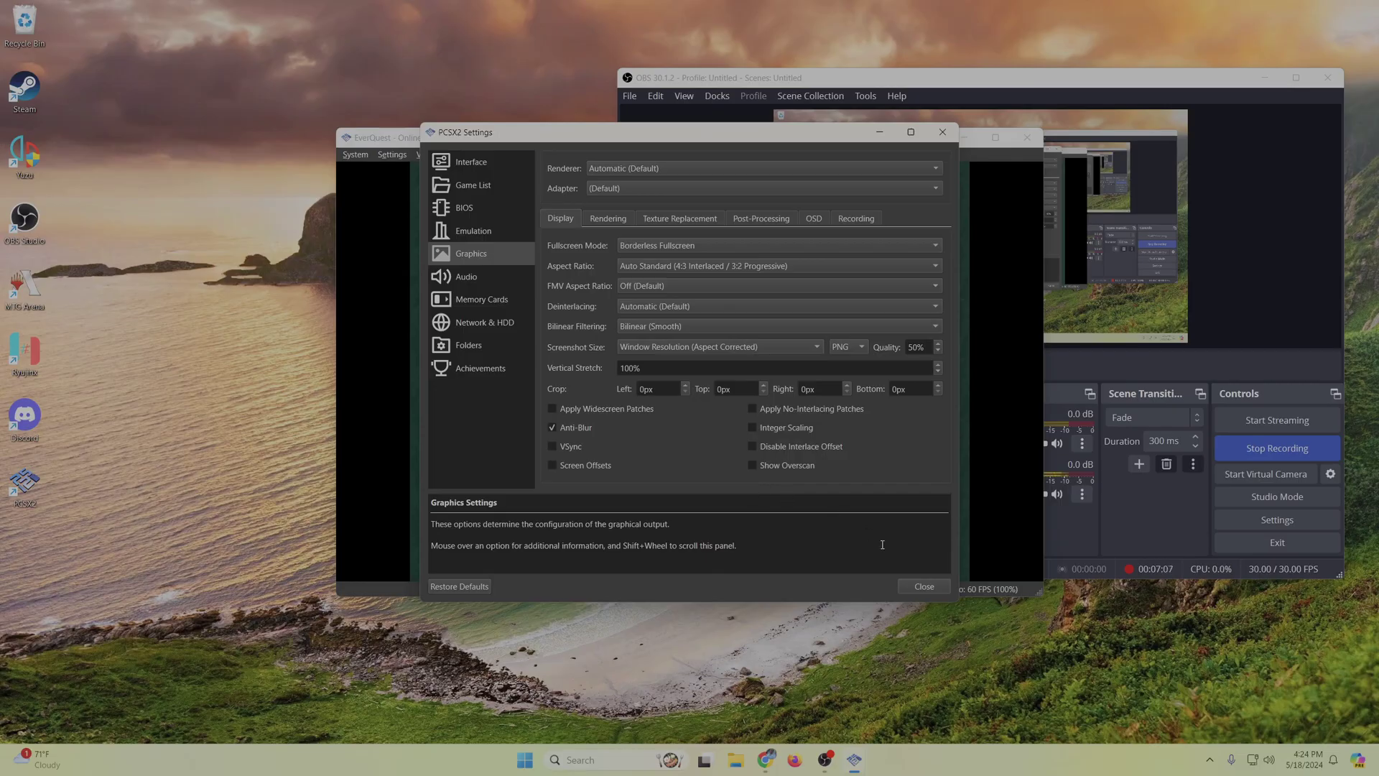
click(925, 587)
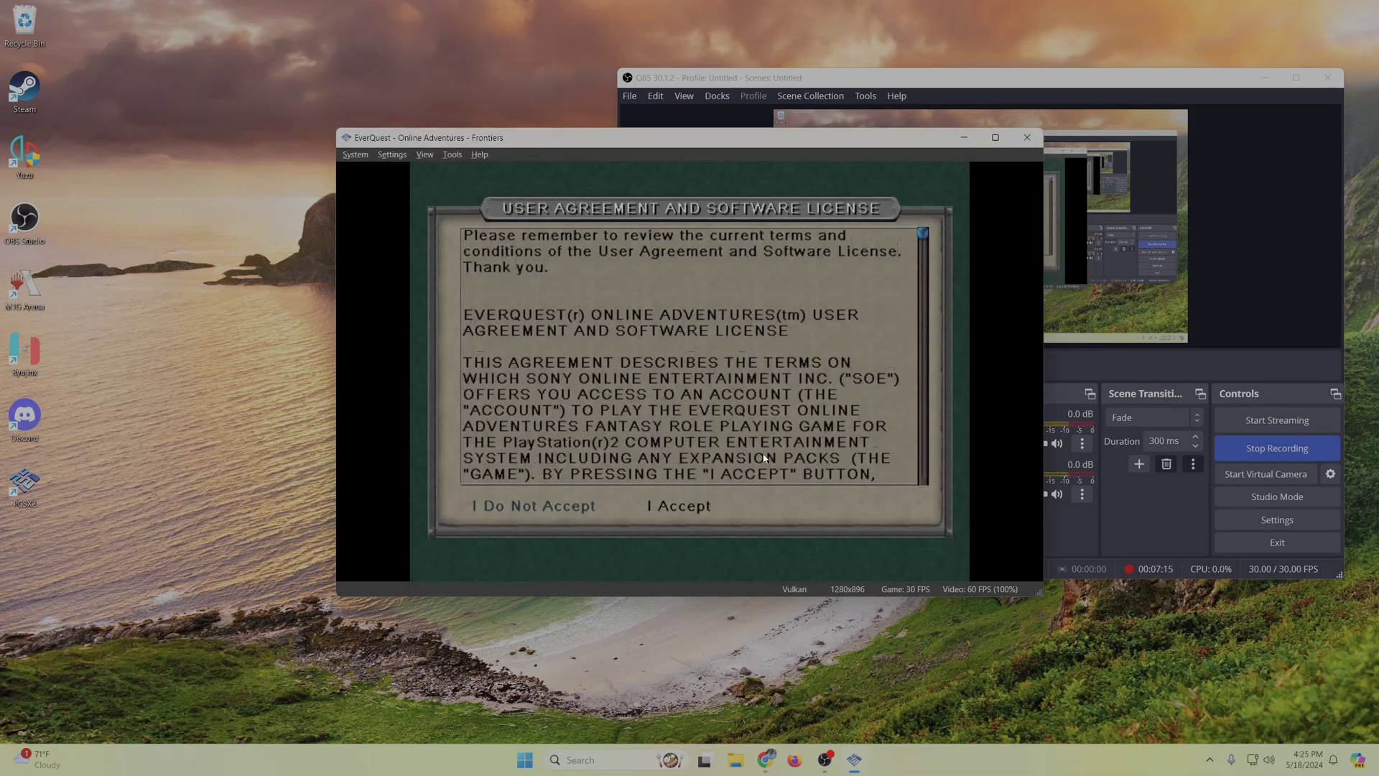
Step: Accept the game's User Agreement and Software License
key(Right)
key(Left)
key(Right)
key(Return)
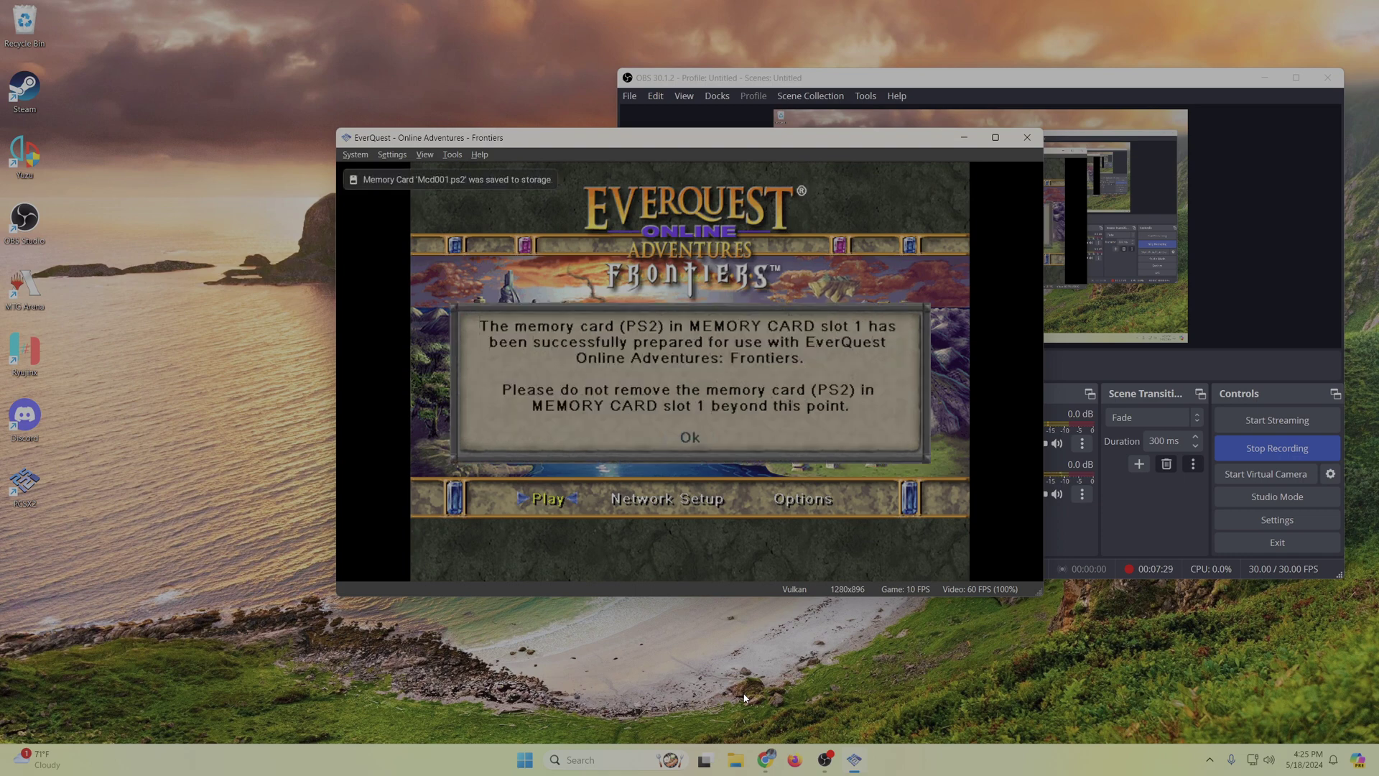
Step: Acknowledge the memory card notice and connect with the EQOA SCE/Ethernet (Network Adaptor) configuration
key(k)
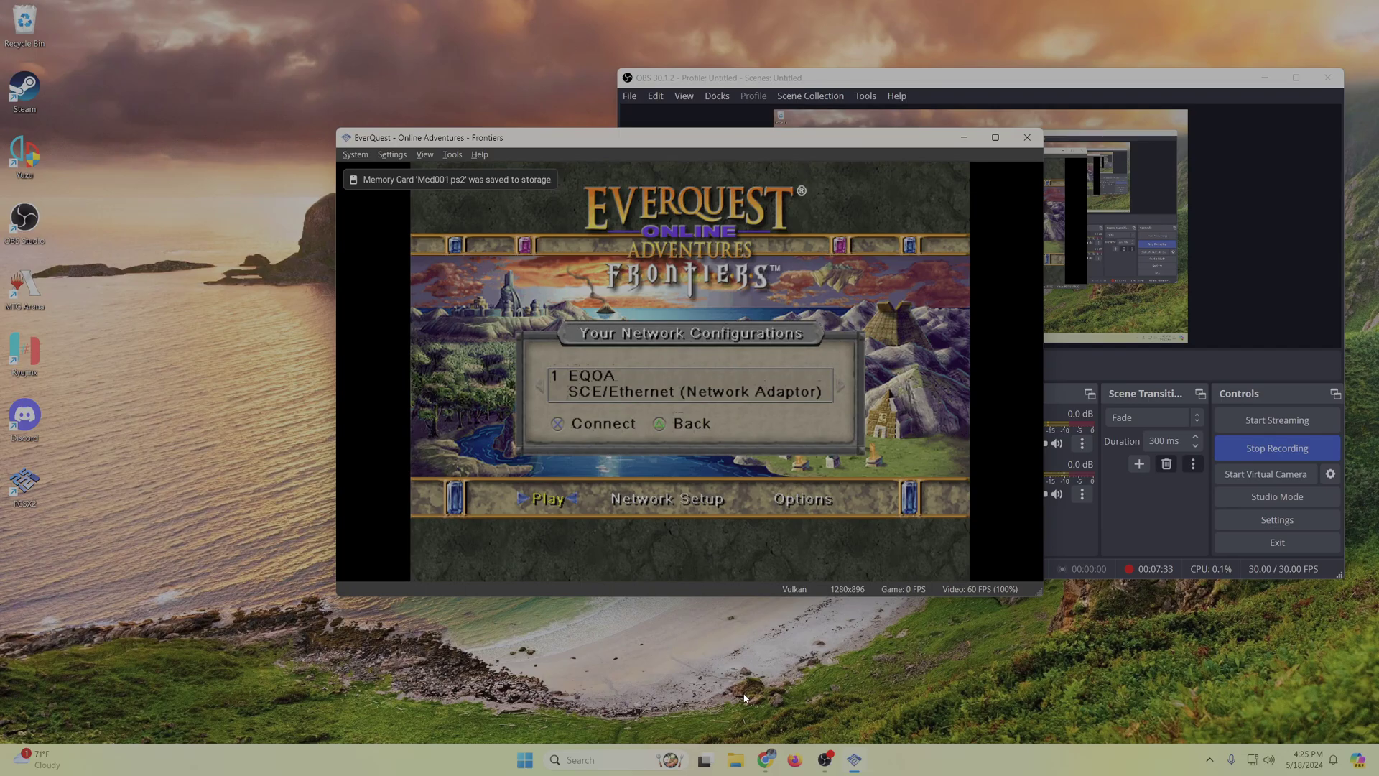
key(k)
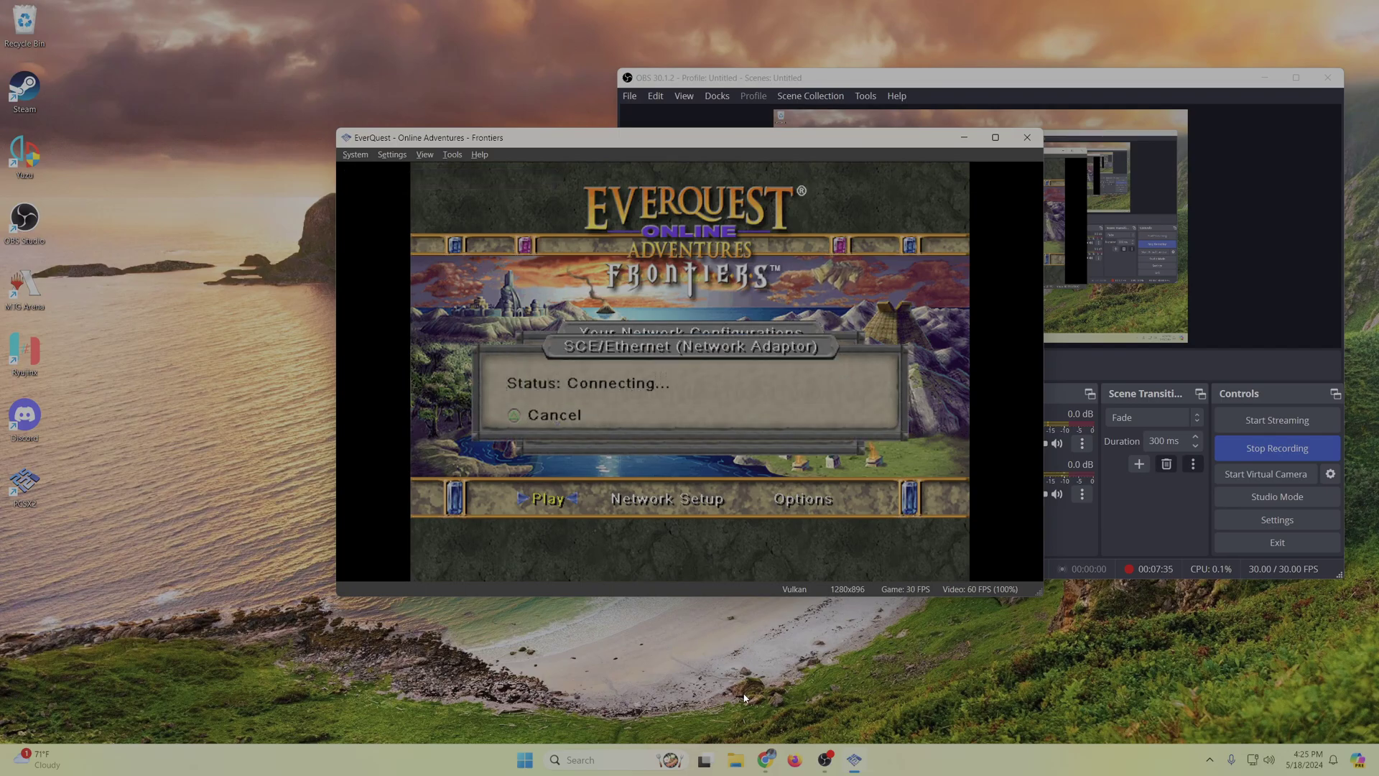